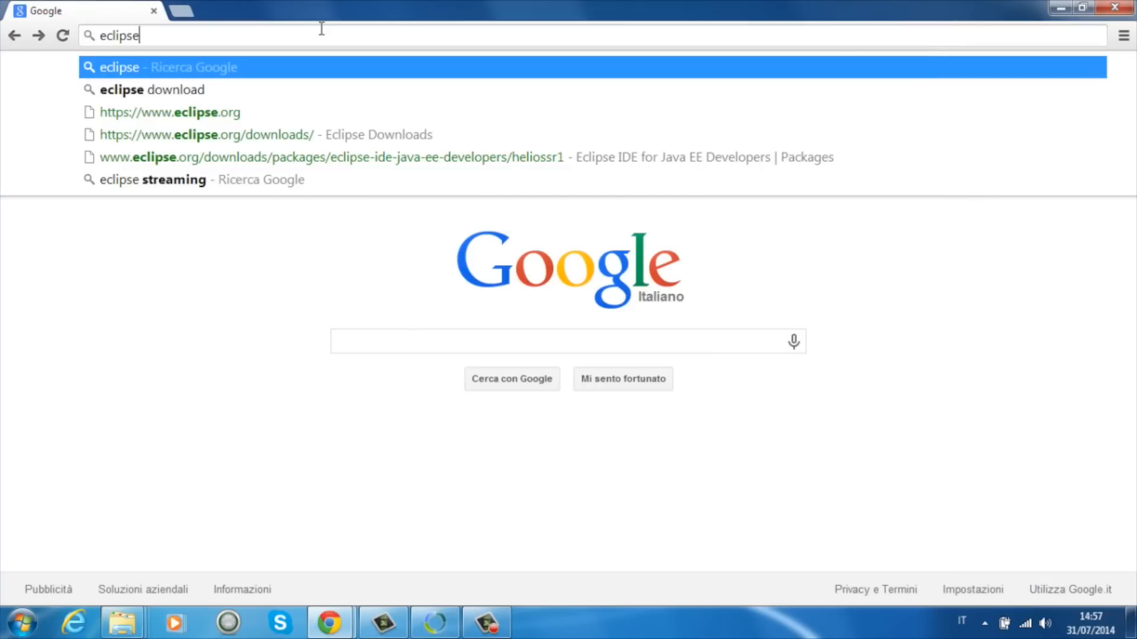
# Step: Search the web for "eclipse download" and open the Eclipse IDE for Java EE Developers package page from the Eclipse downloads site
pyautogui.press('Down')
pyautogui.press('Return')
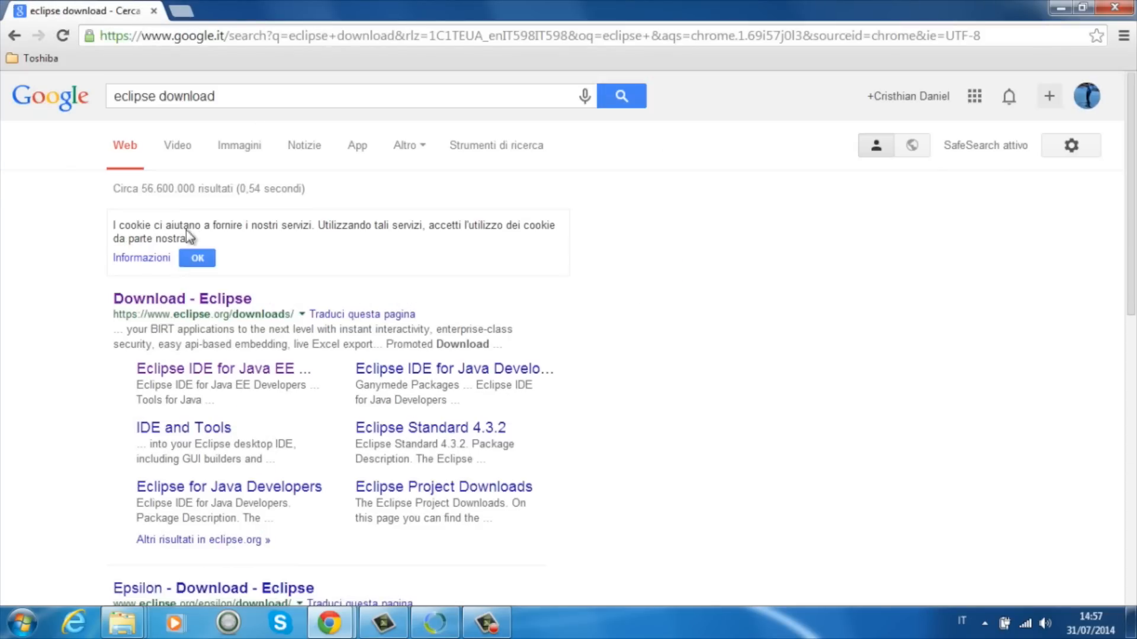
pyautogui.click(173, 302)
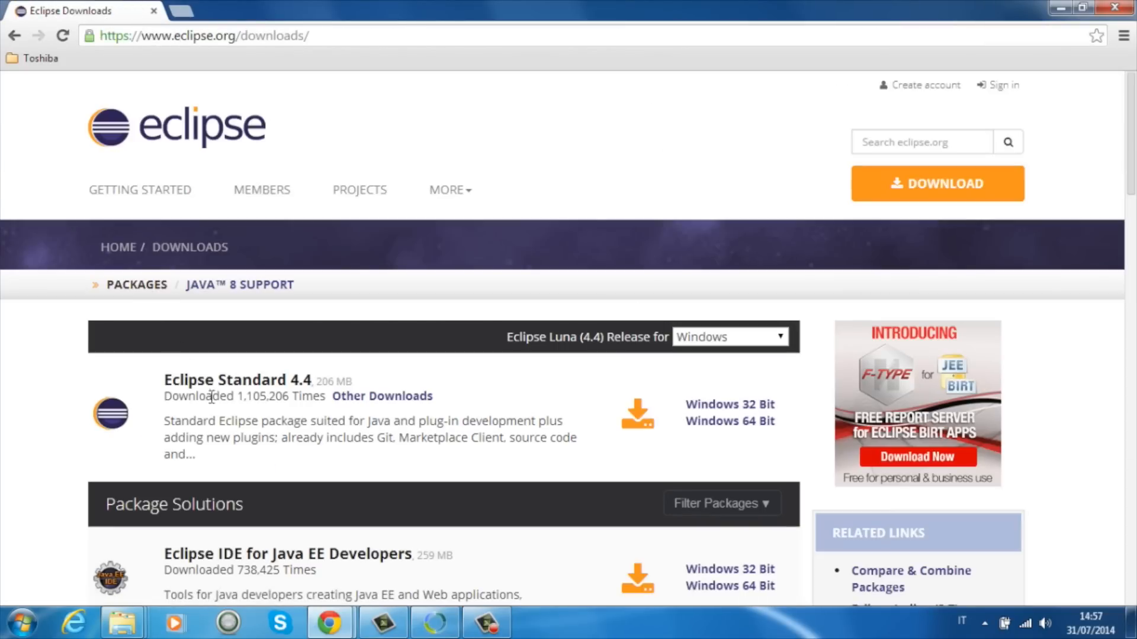
pyautogui.scroll(-3, 308, 468)
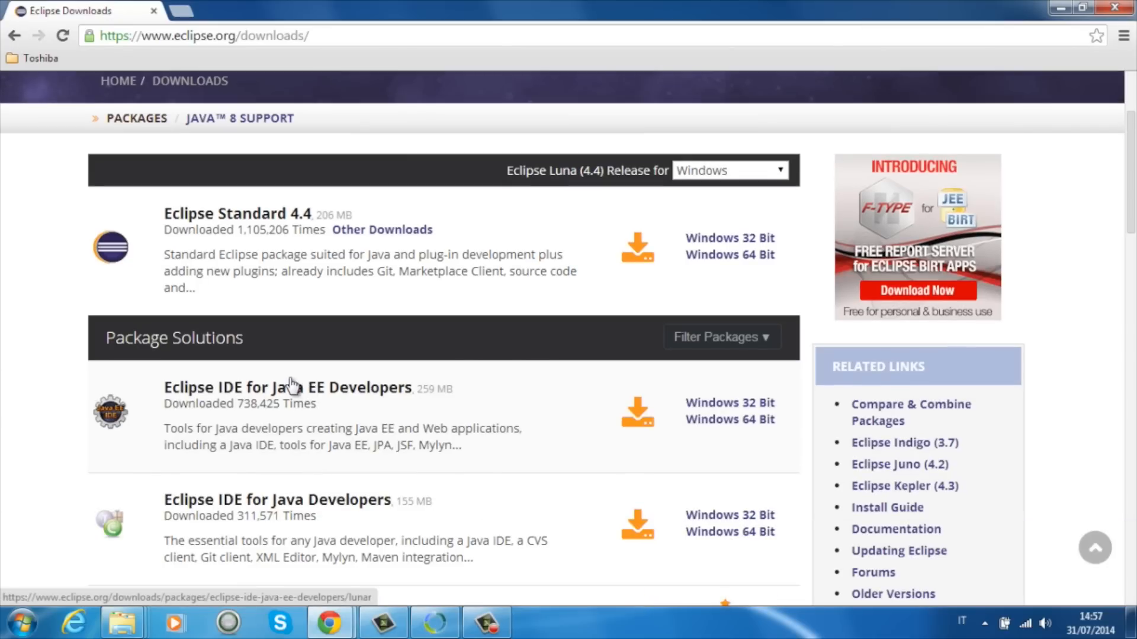
pyautogui.click(227, 392)
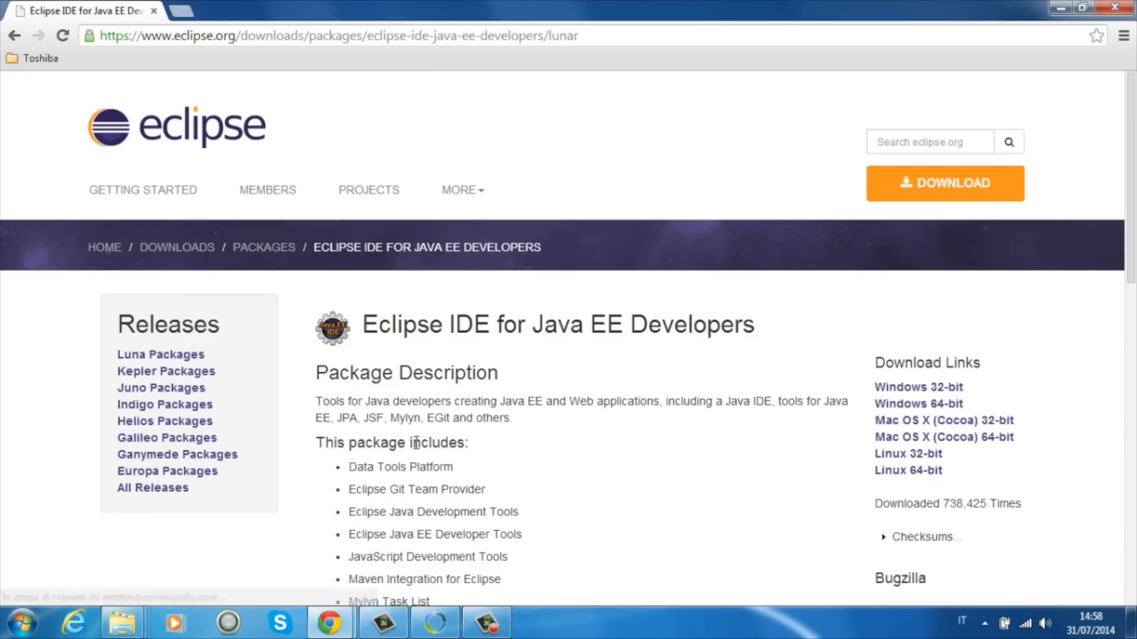
# Step: Download the Windows 64-bit package eclipse-jee-luna-R-win32-x86_64.zip from the Italy GARR (http) mirror
pyautogui.scroll(-5, 379, 426)
pyautogui.scroll(4, 415, 444)
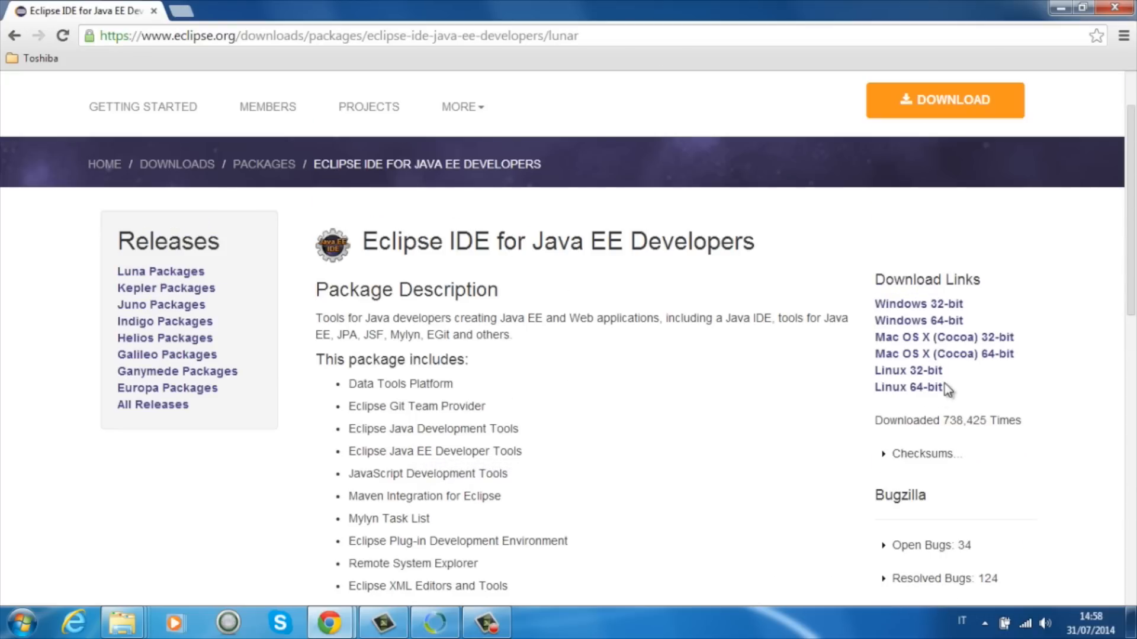
pyautogui.click(940, 327)
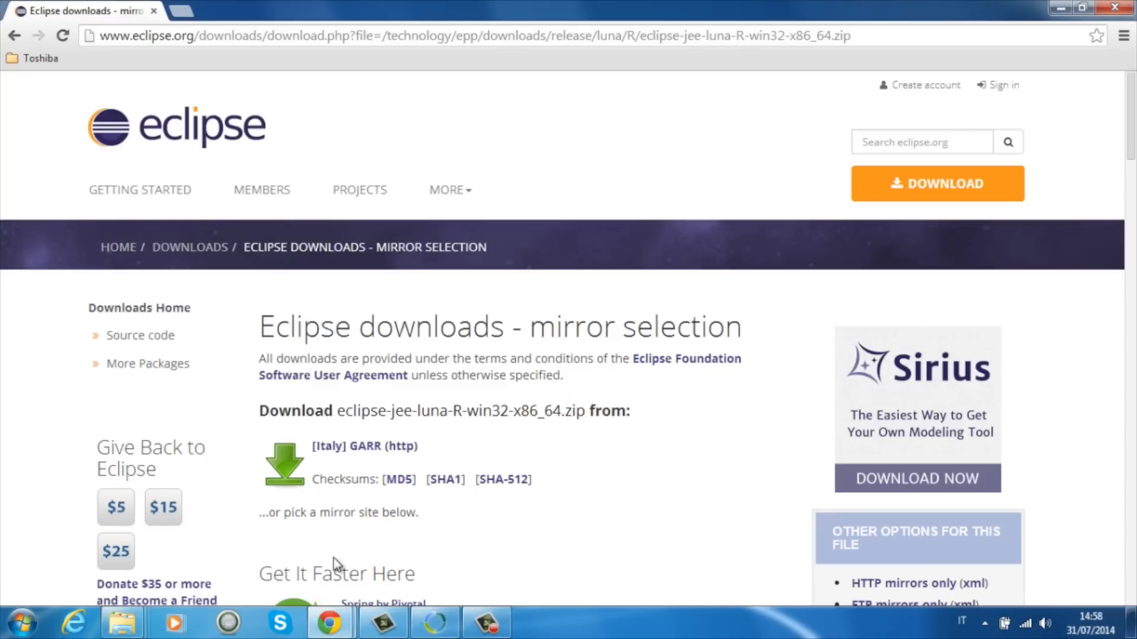
pyautogui.click(365, 445)
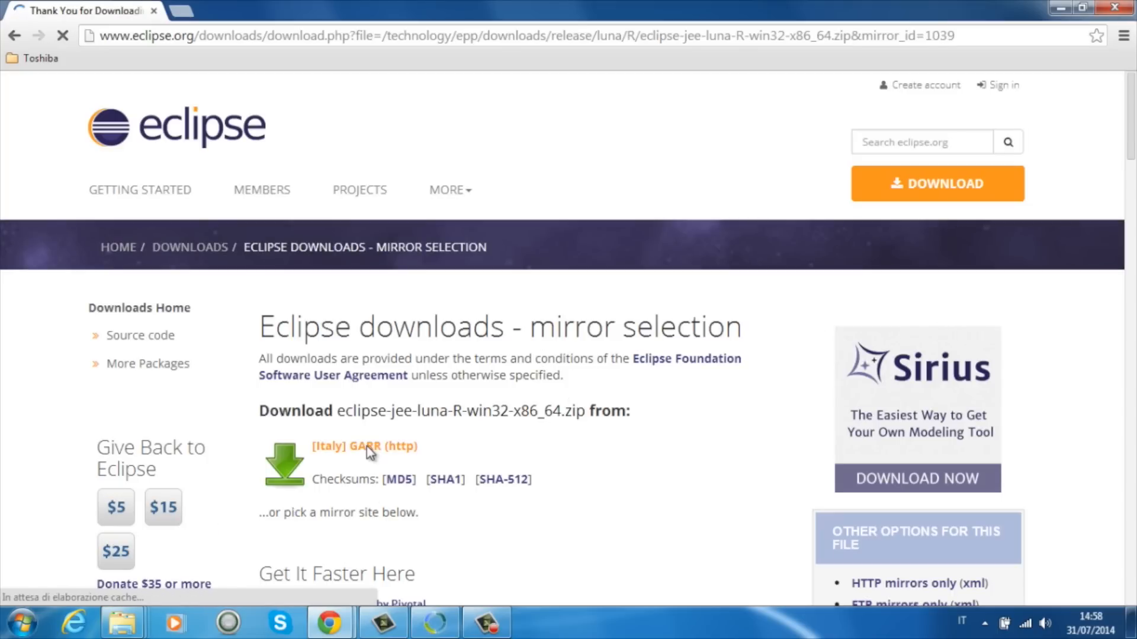
pyautogui.scroll(-3, 366, 447)
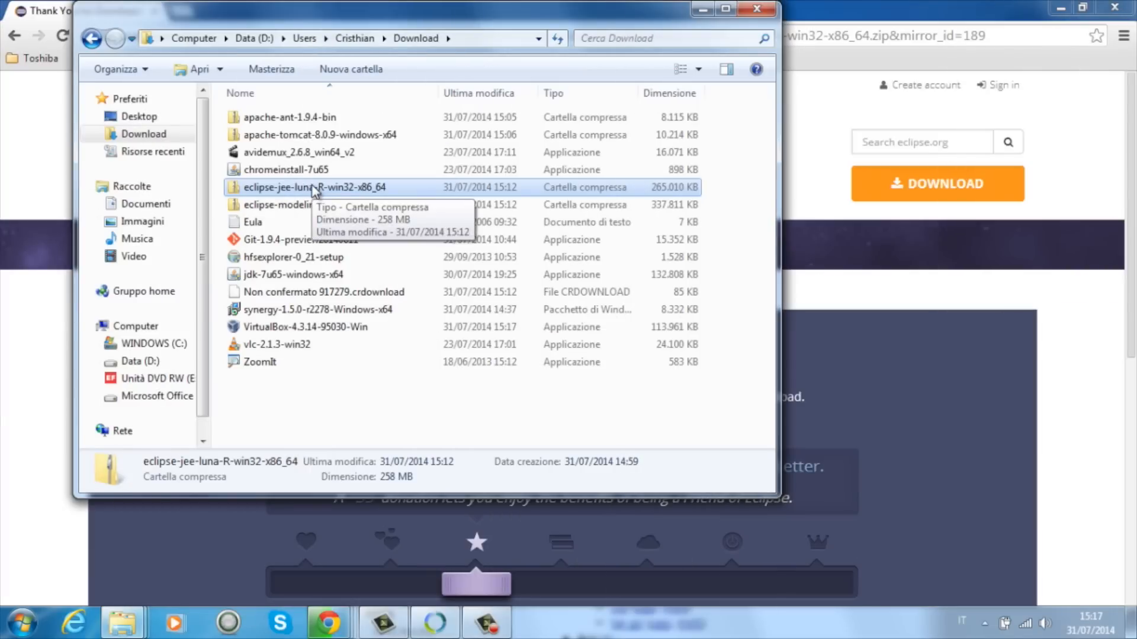
# Step: Extract the eclipse-jee-luna-R-win32-x86_64 archive into the Download folder with 7-Zip
pyautogui.rightClick(314, 187)
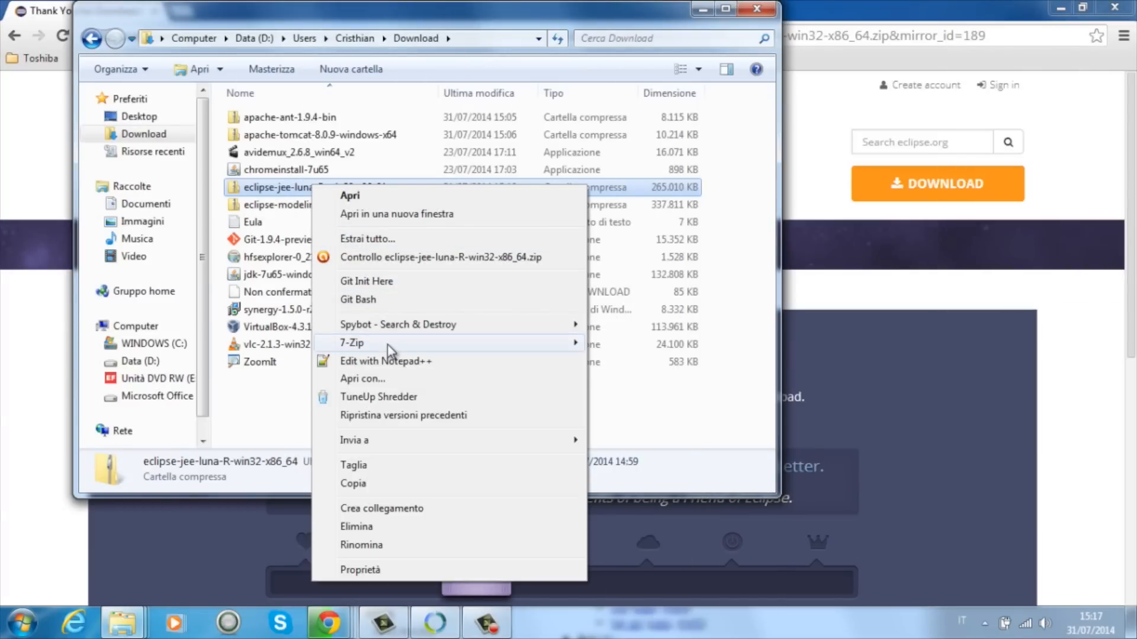
pyautogui.moveTo(387, 344)
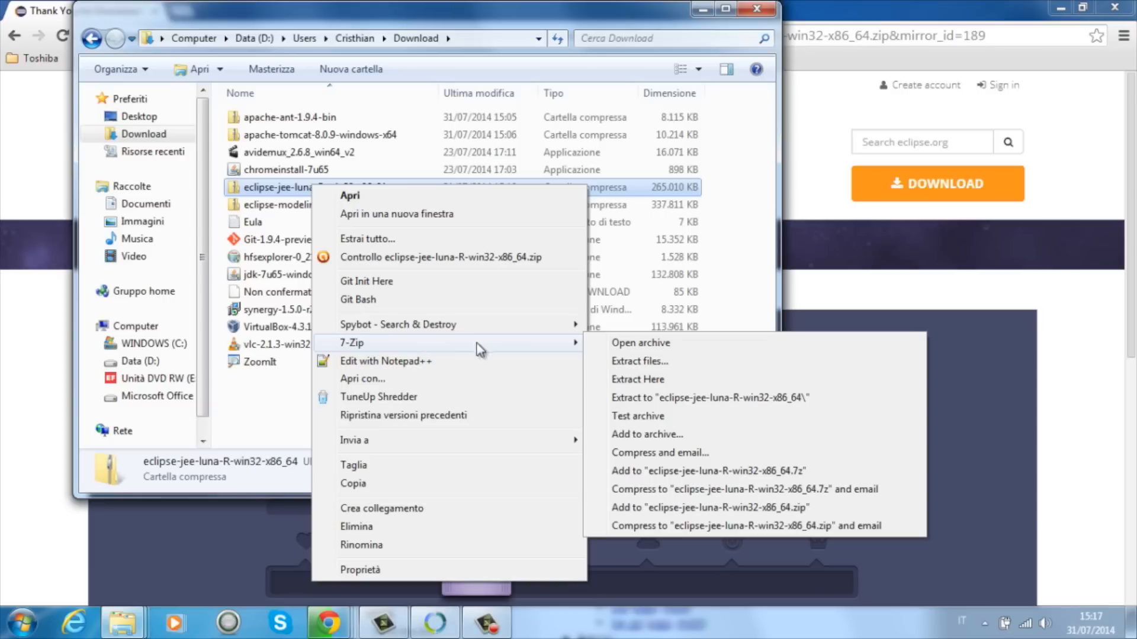
pyautogui.click(666, 381)
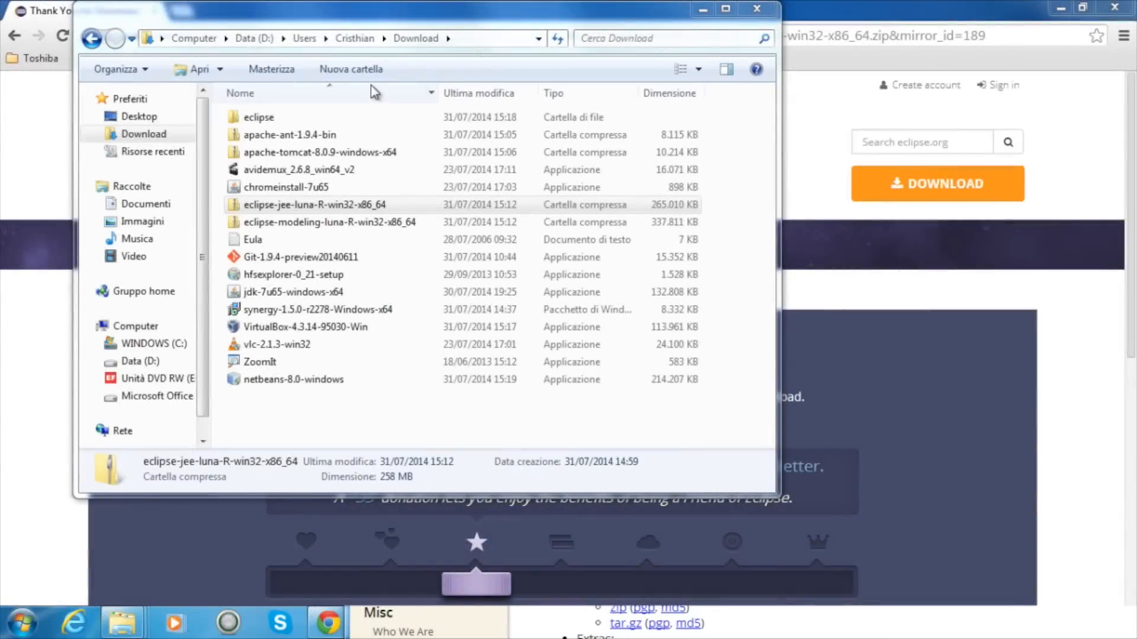
# Step: Move the extracted eclipse folder from Download to the Programmi folder on drive C:, granting administrator permission
pyautogui.click(284, 117)
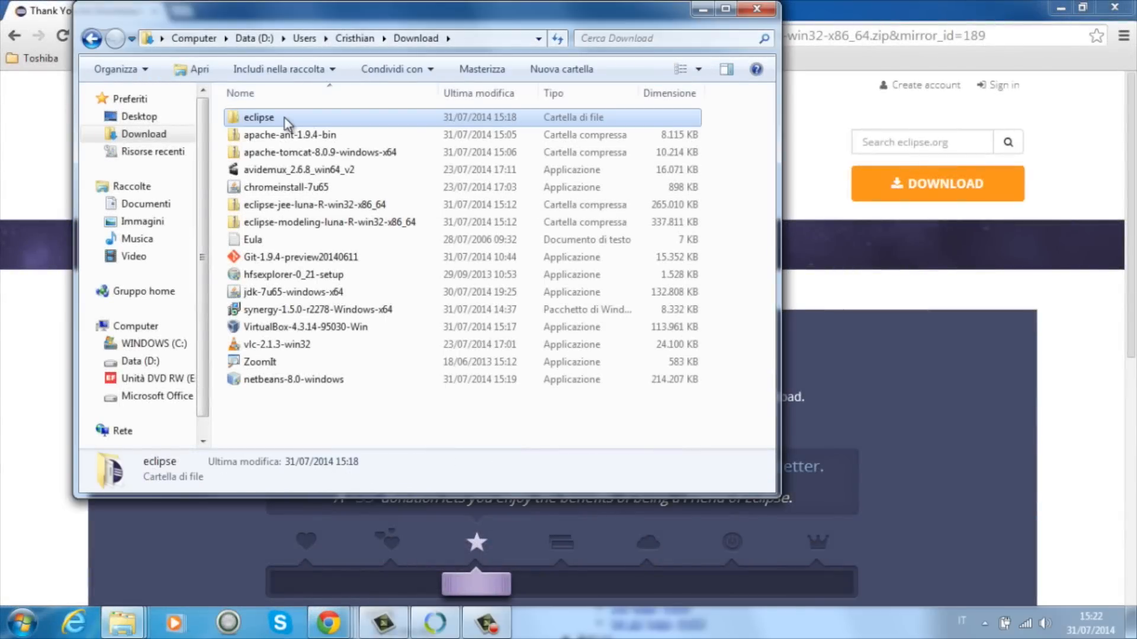
pyautogui.rightClick(284, 118)
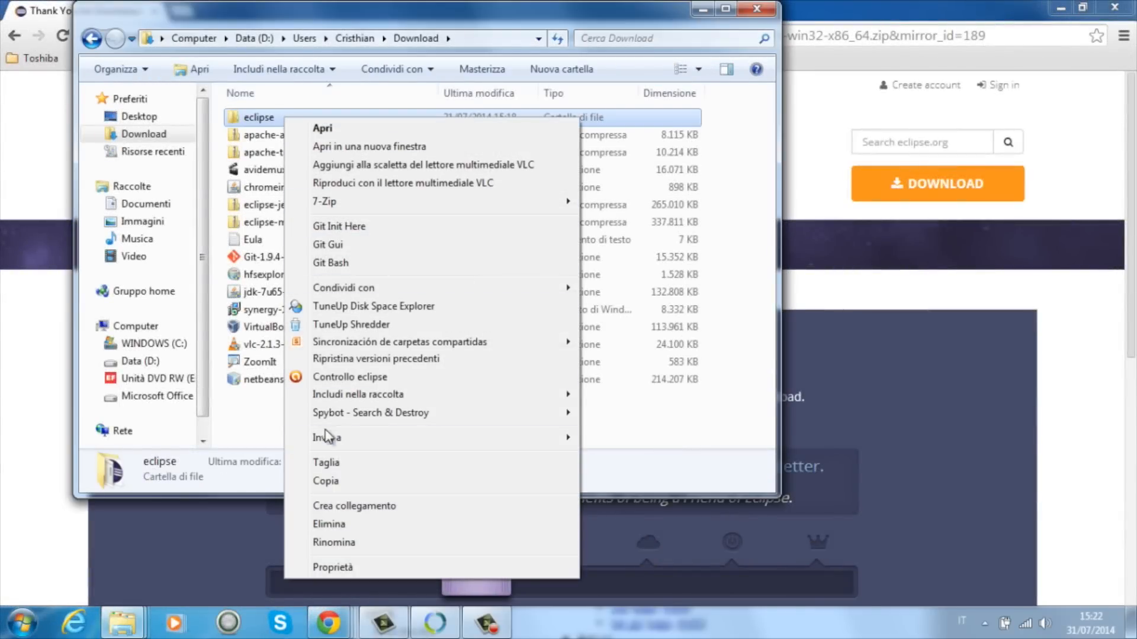
pyautogui.click(326, 462)
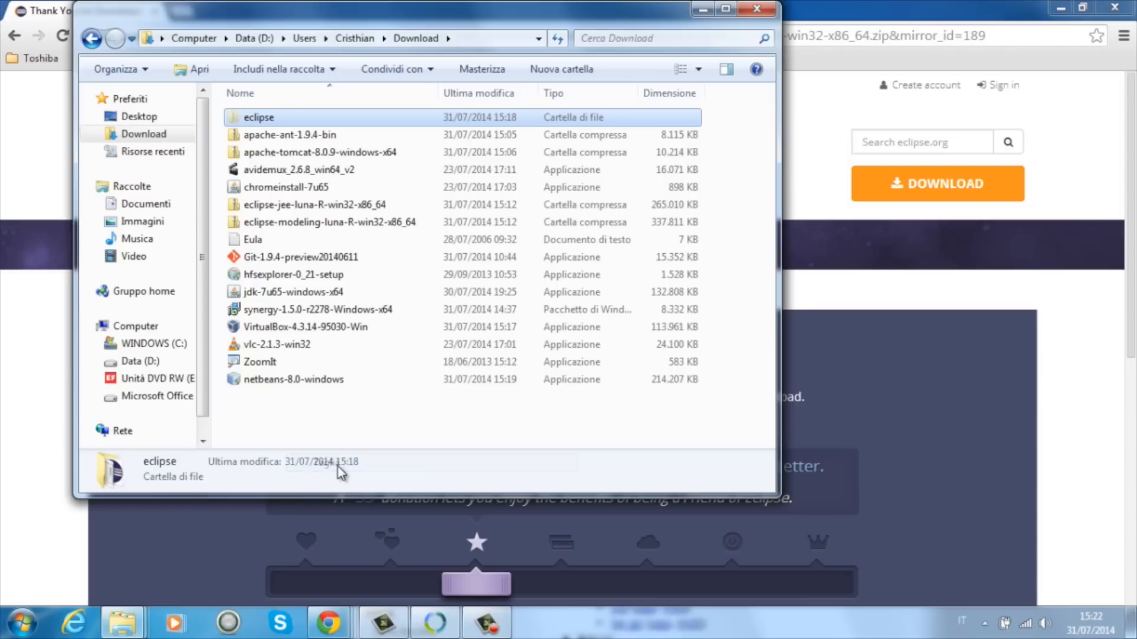
pyautogui.click(151, 362)
pyautogui.click(148, 344)
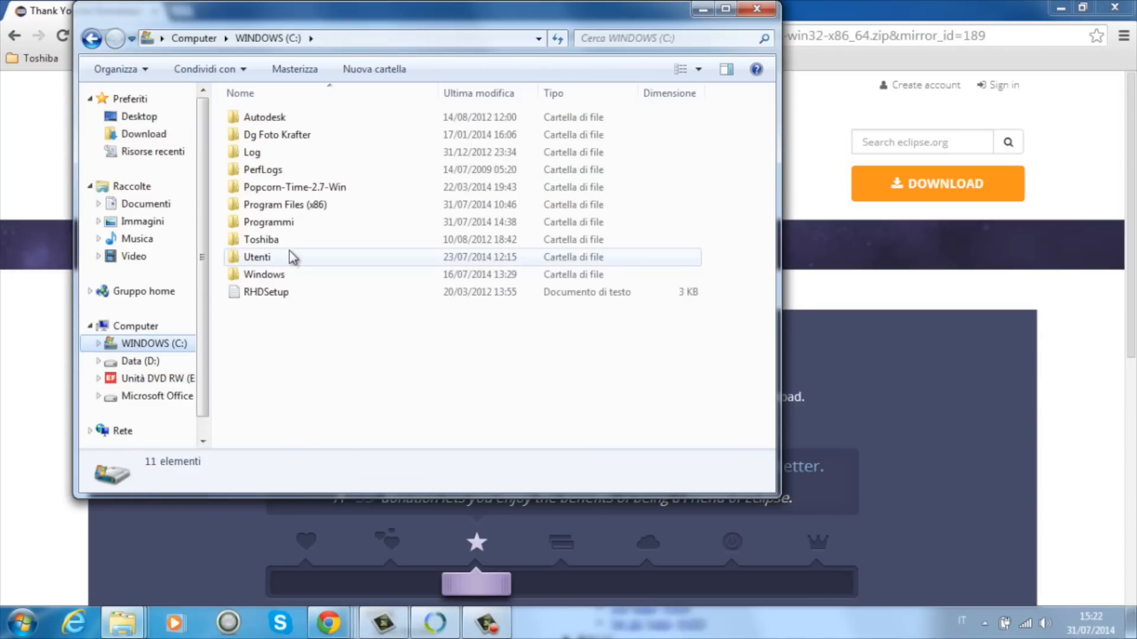
pyautogui.doubleClick(289, 222)
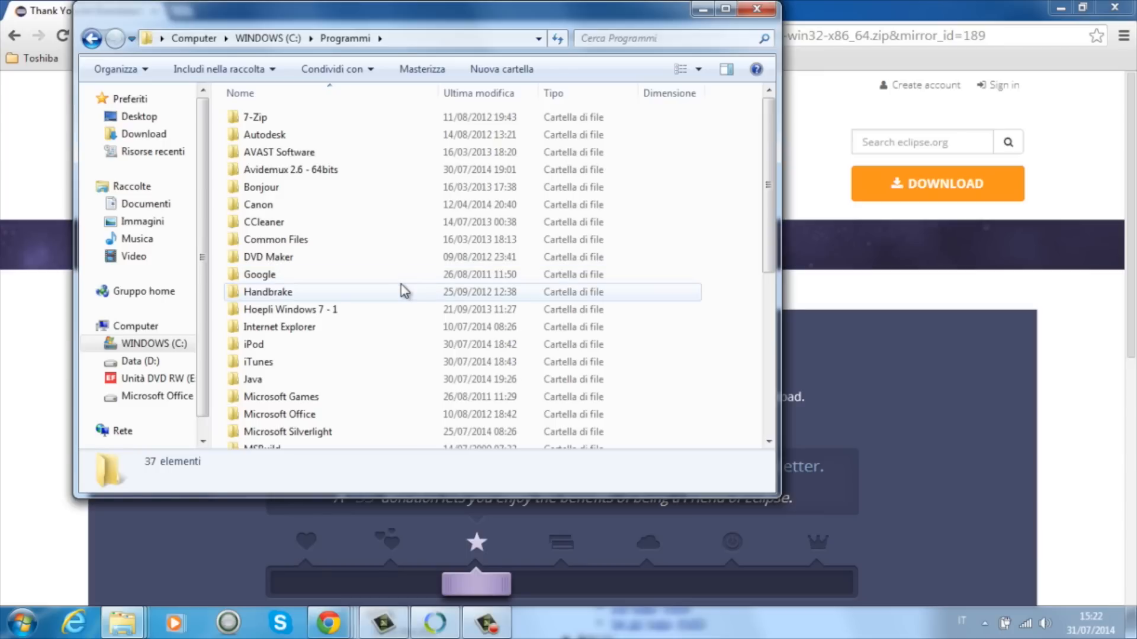
pyautogui.hotkey('ctrl', 'v')
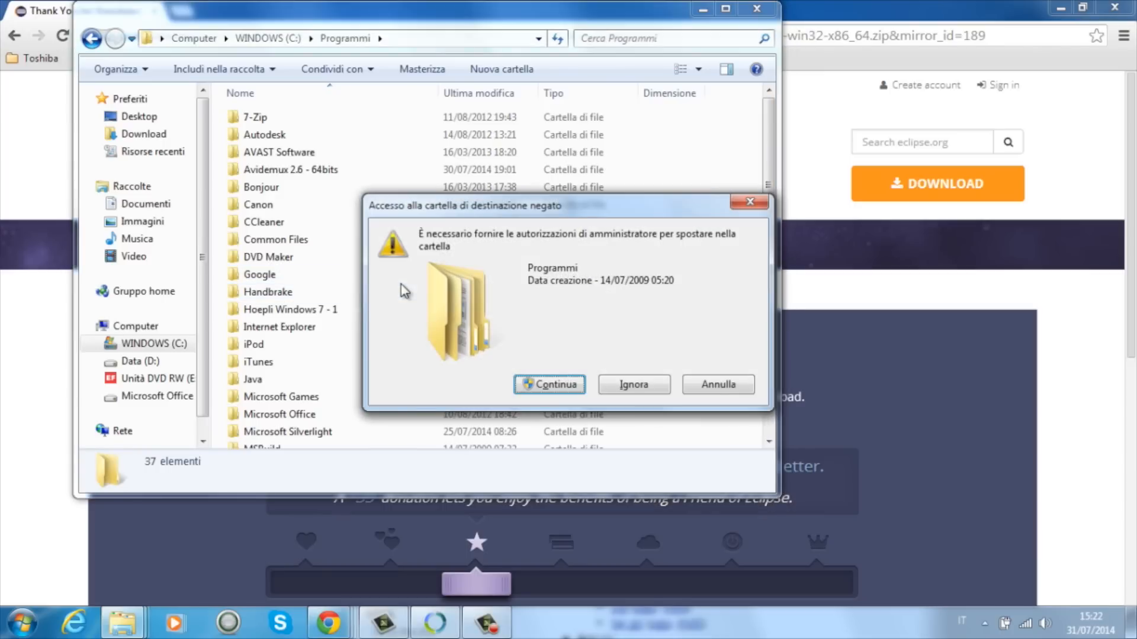
pyautogui.click(549, 385)
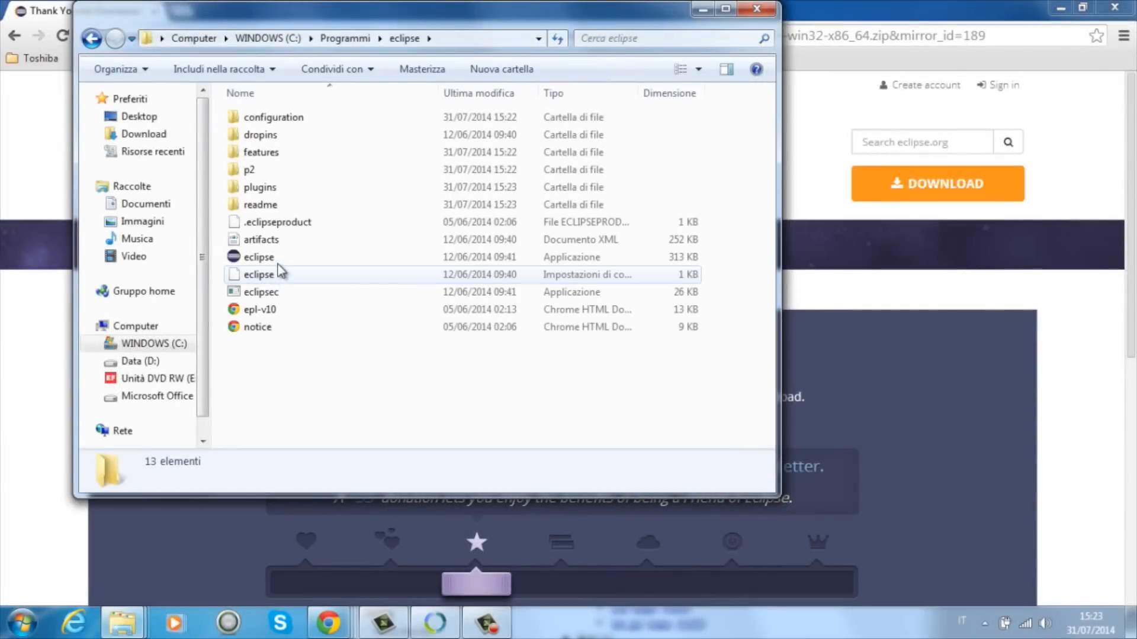
# Step: Create a desktop shortcut to the eclipse application in the installed folder and pin the application to the taskbar
pyautogui.rightClick(279, 259)
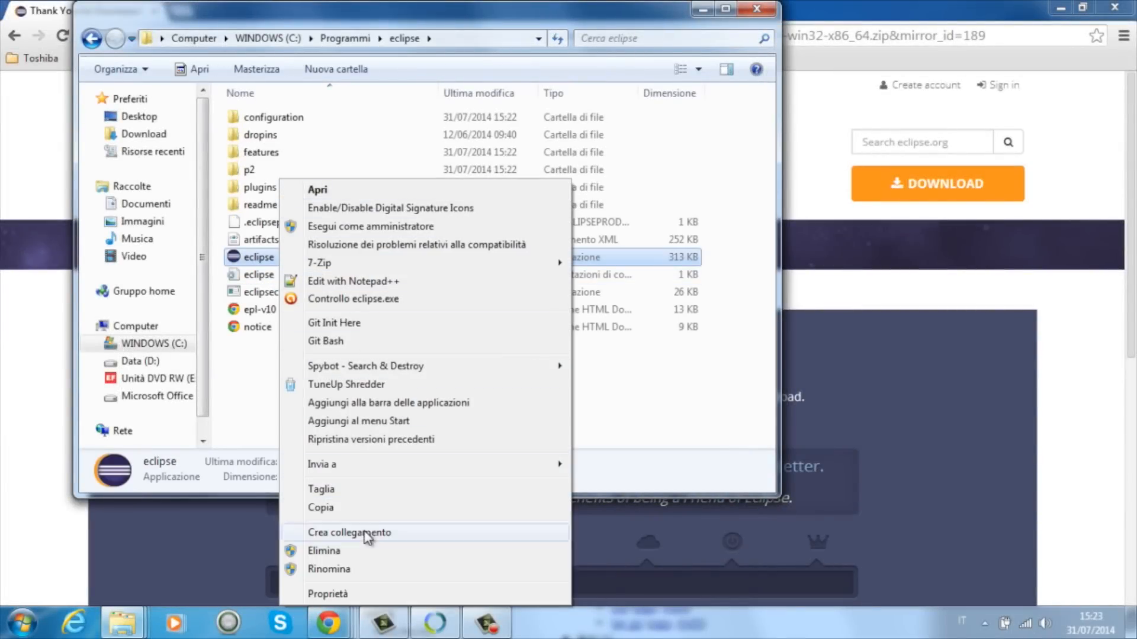
pyautogui.click(391, 532)
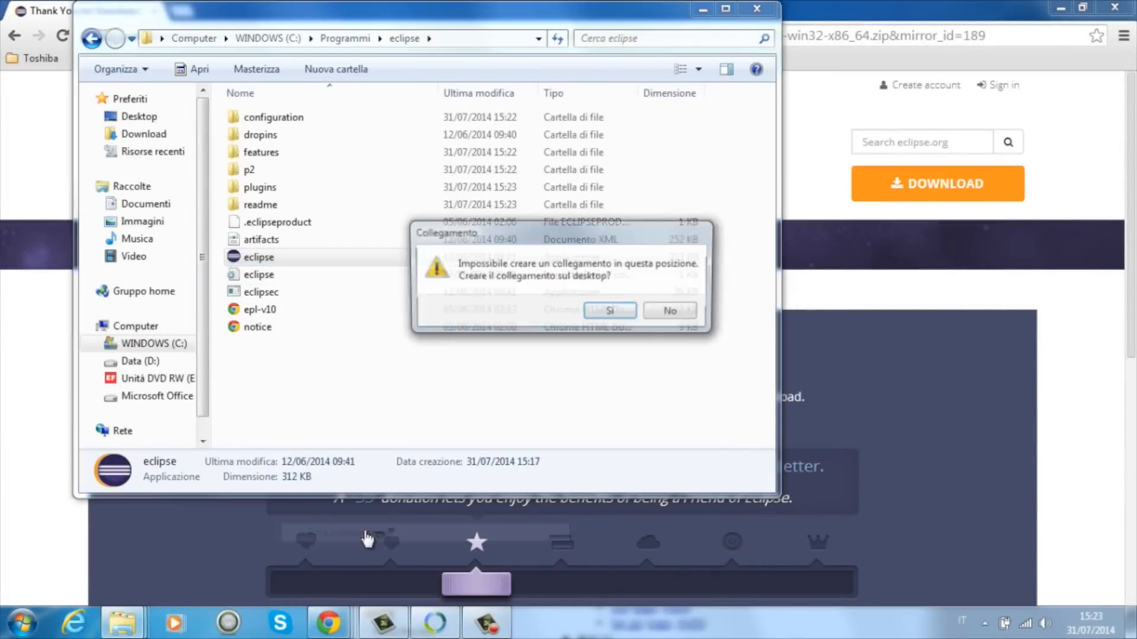
pyautogui.click(612, 313)
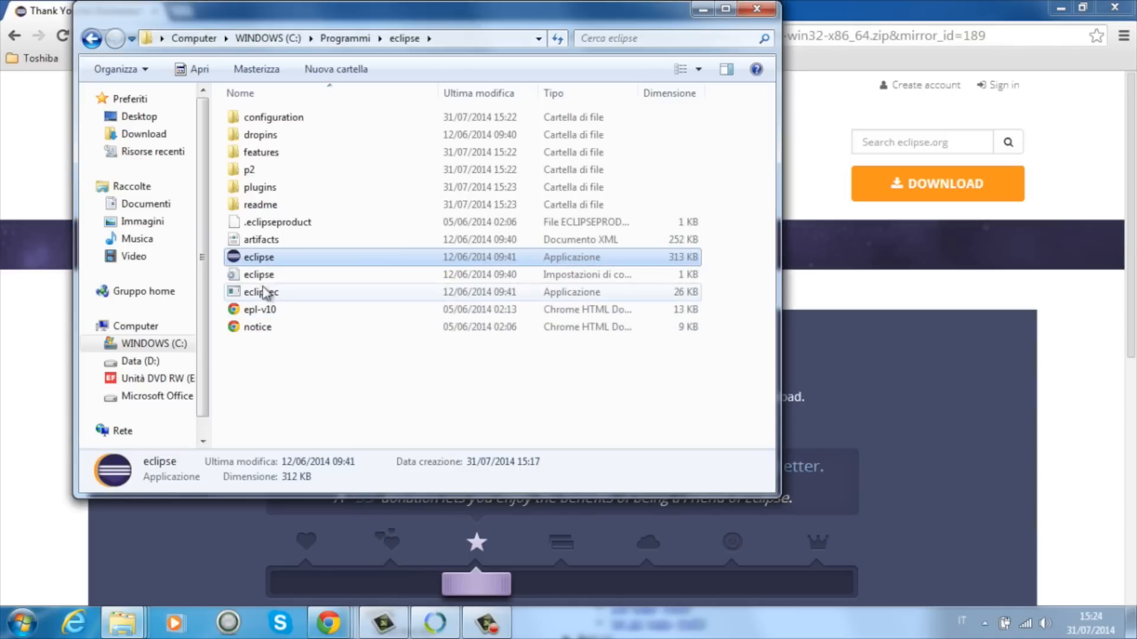
pyautogui.moveTo(271, 260); pyautogui.dragTo(169, 637)
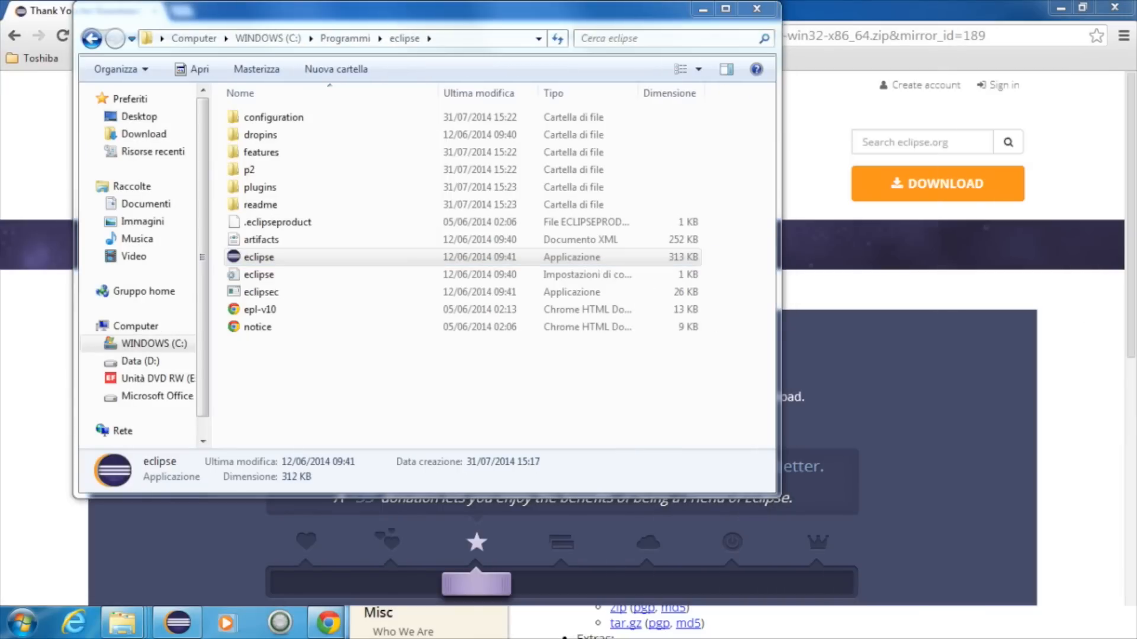
# Step: Launch Eclipse and set the Workspace folder under the user's folder on drive D: as the default workspace without asking again
pyautogui.click(177, 622)
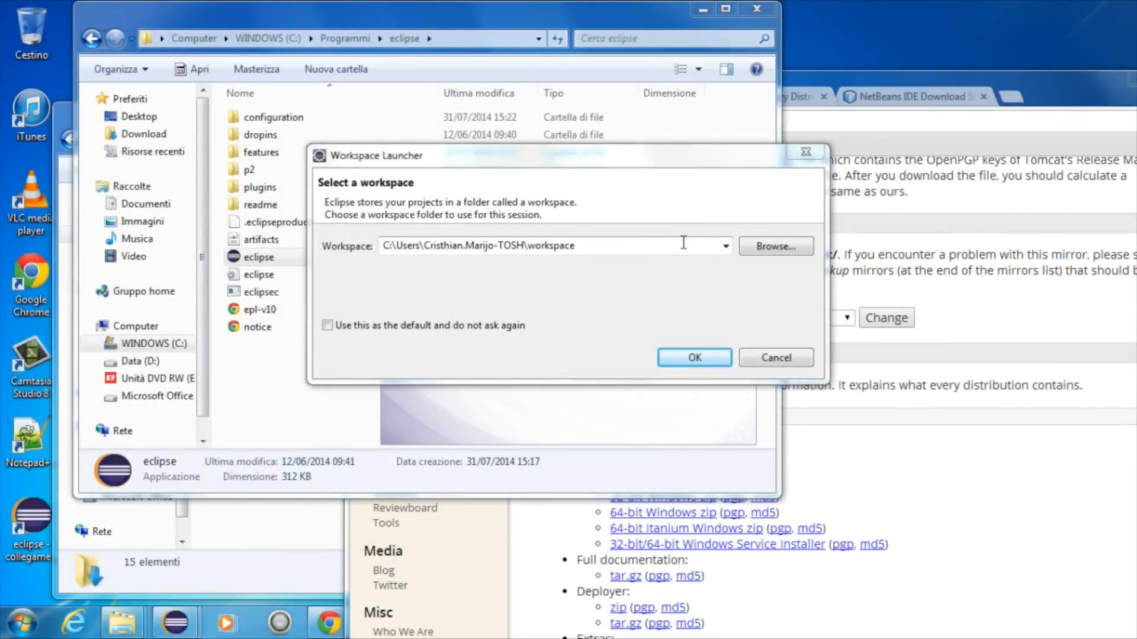
pyautogui.click(766, 247)
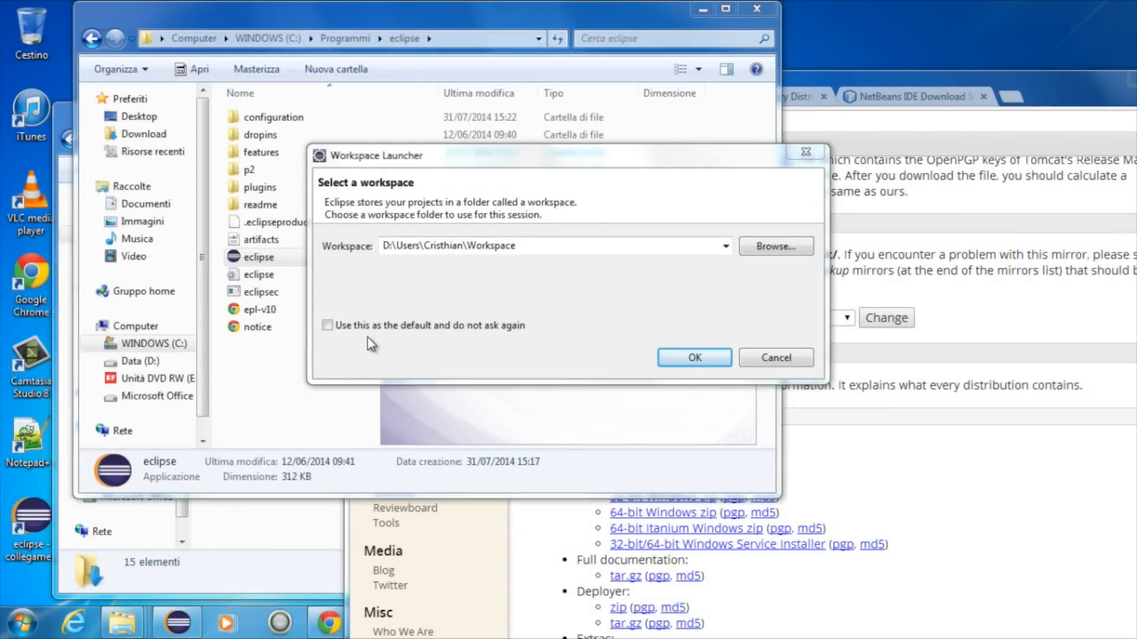
pyautogui.click(362, 327)
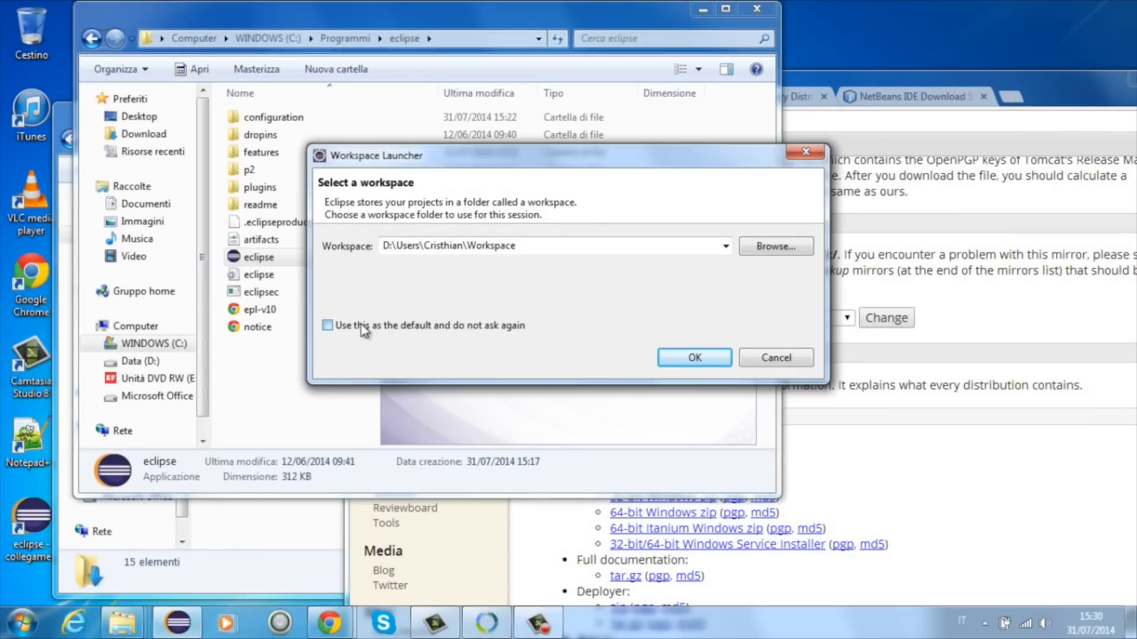
pyautogui.click(696, 359)
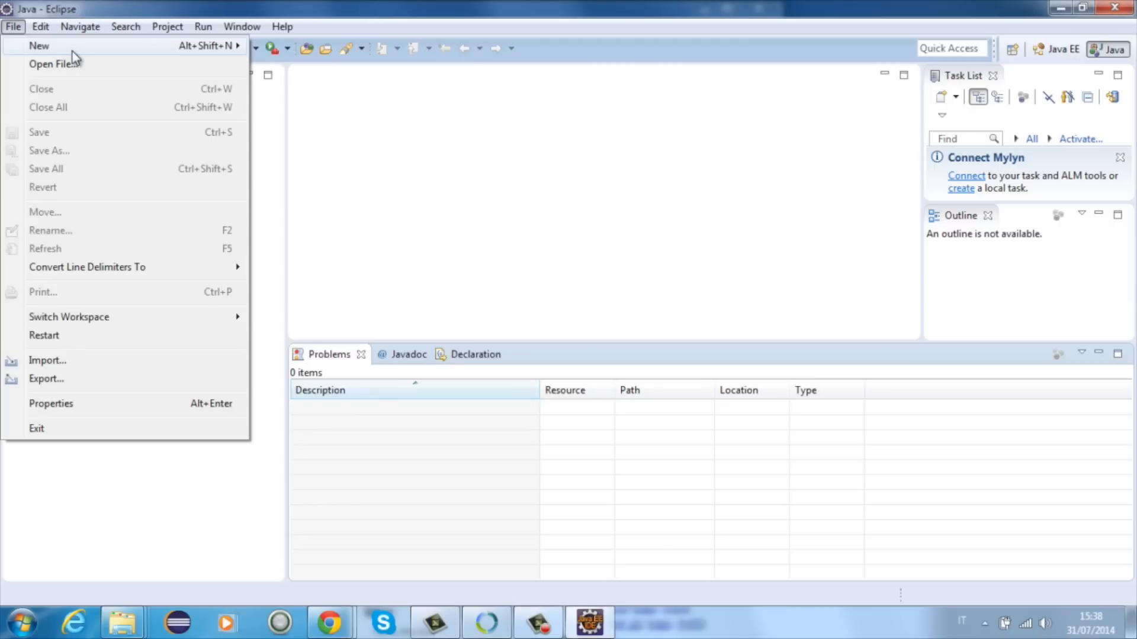
# Step: Start a new Java project outside the default location, using the introsde-lab\introsde\lab01\Examples folder as its contents
pyautogui.moveTo(72, 50)
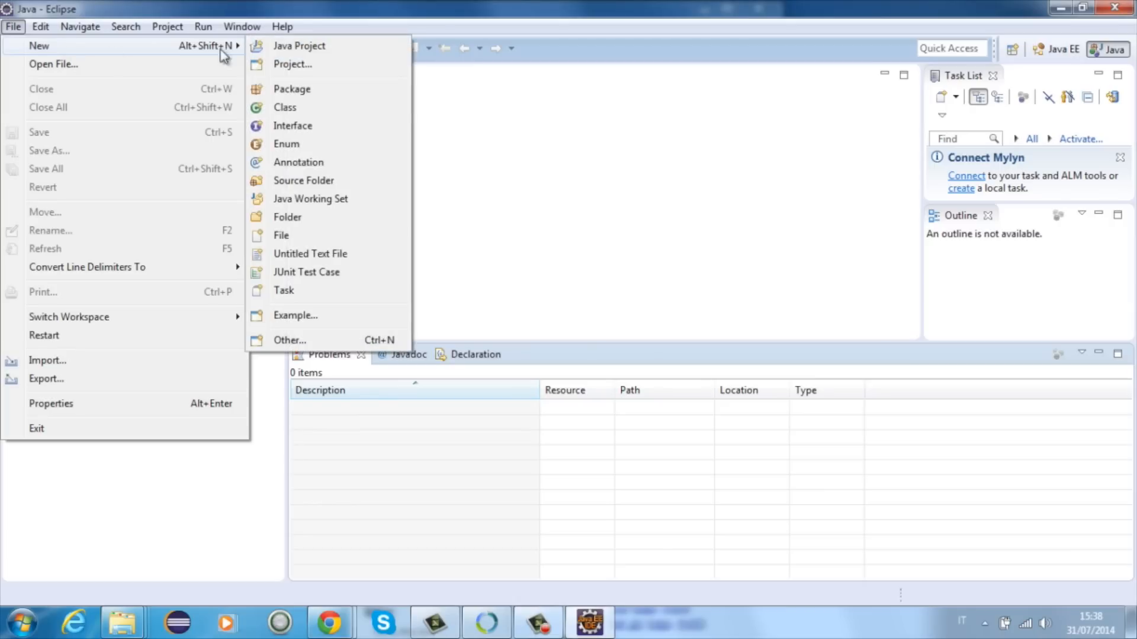
pyautogui.click(287, 44)
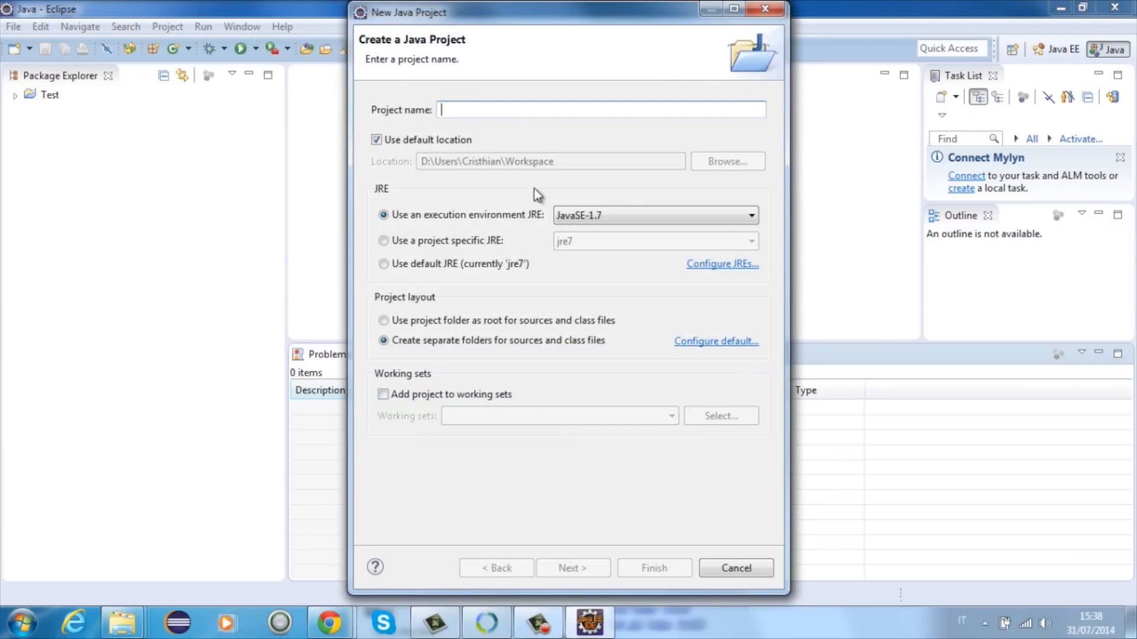
pyautogui.click(390, 140)
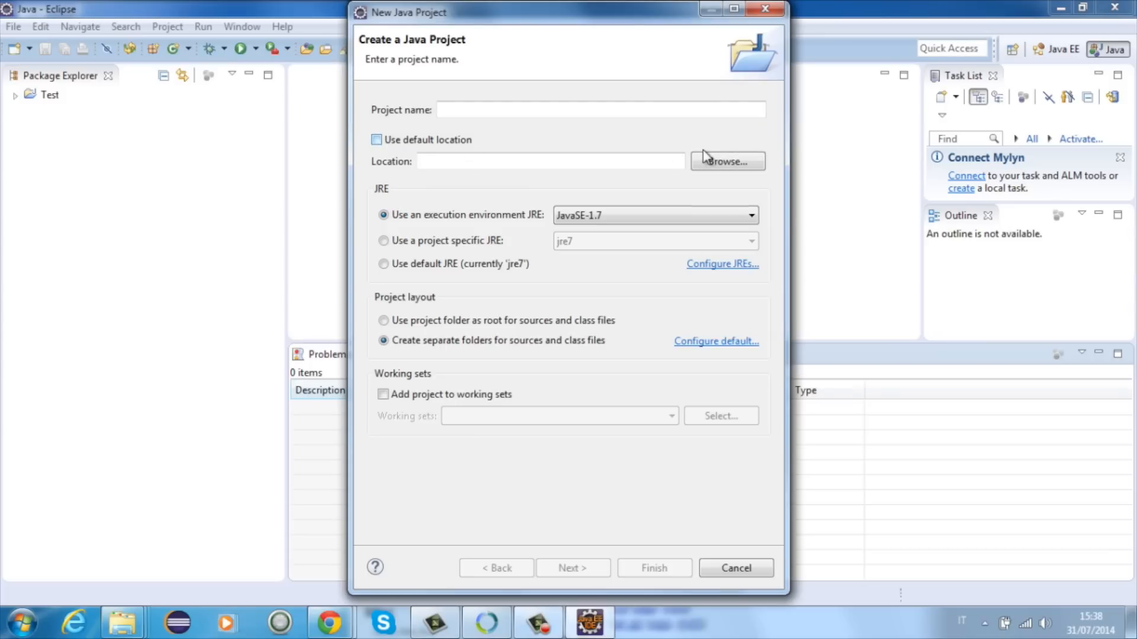
pyautogui.click(723, 168)
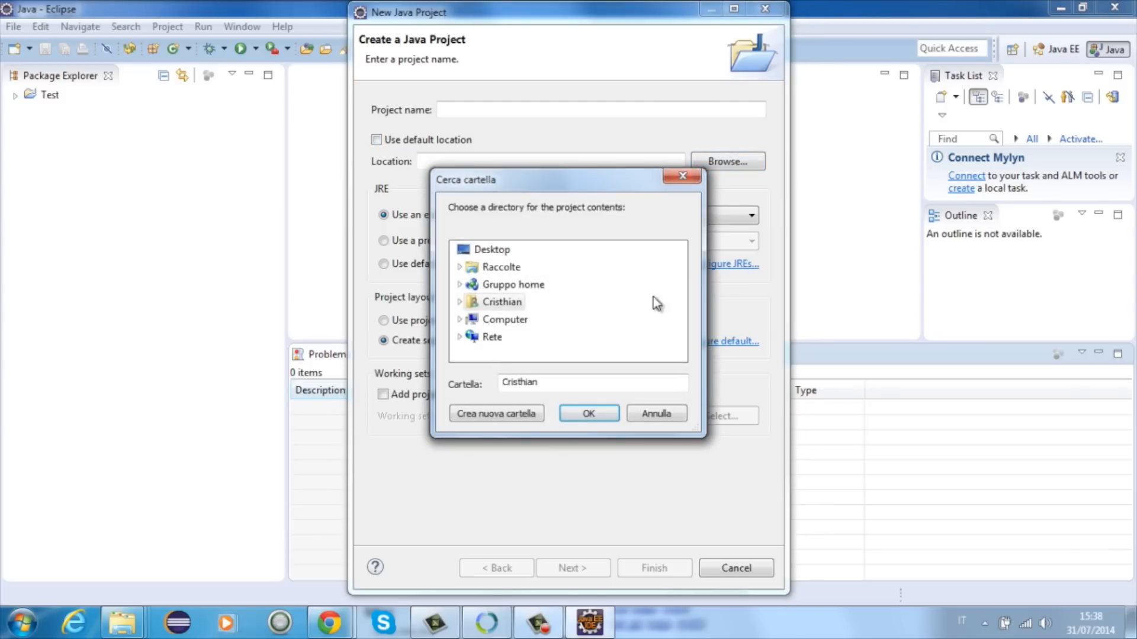
pyautogui.doubleClick(492, 303)
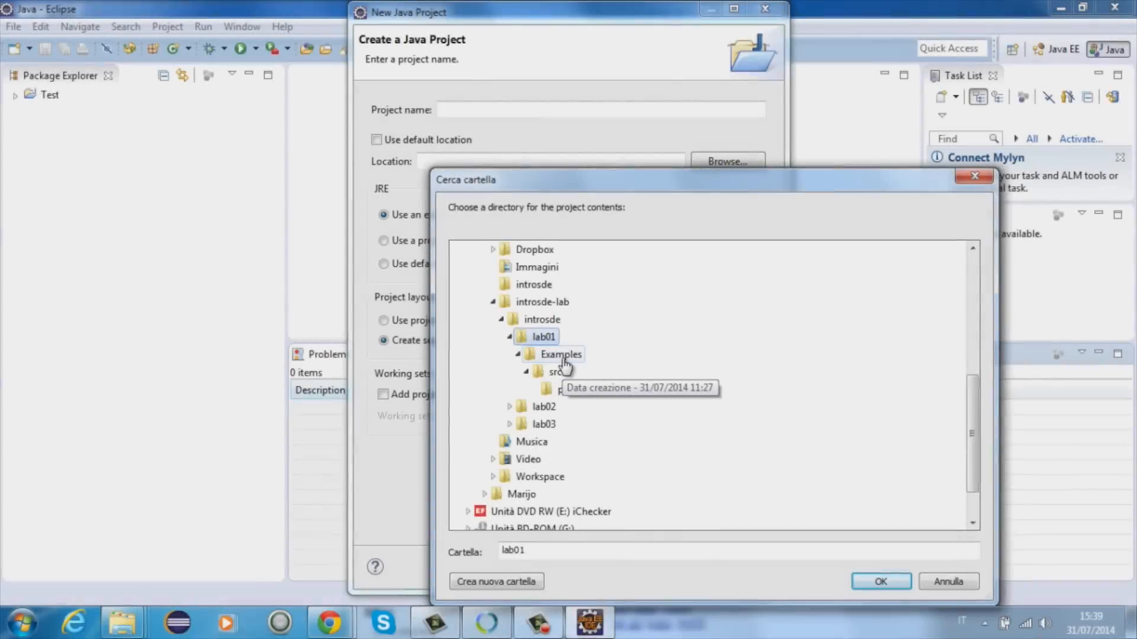
pyautogui.click(525, 353)
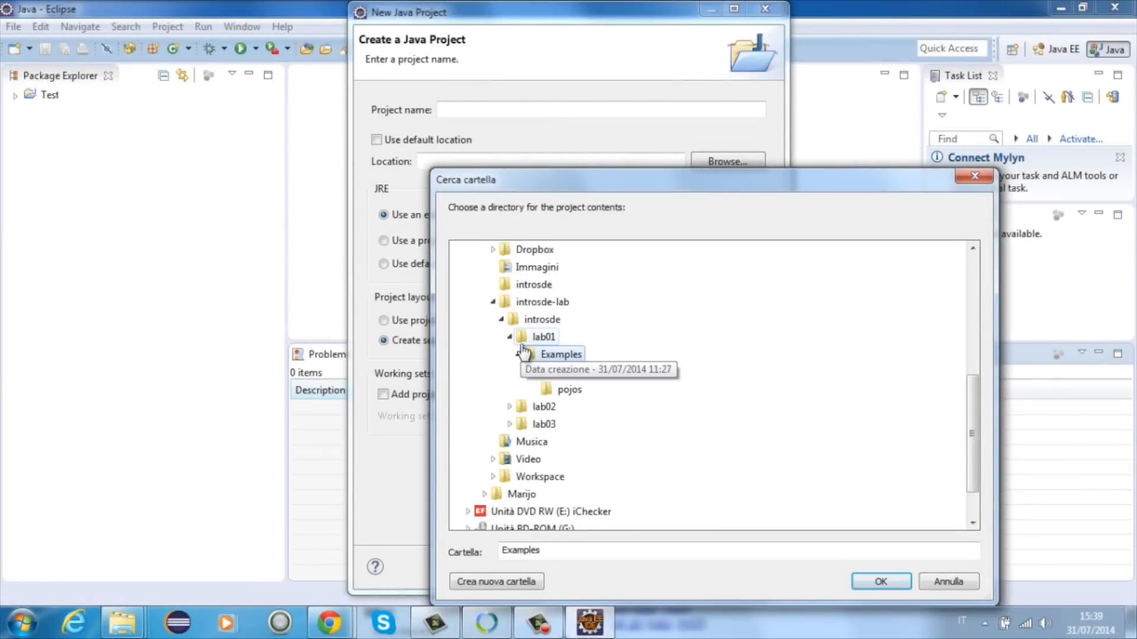
pyautogui.click(879, 582)
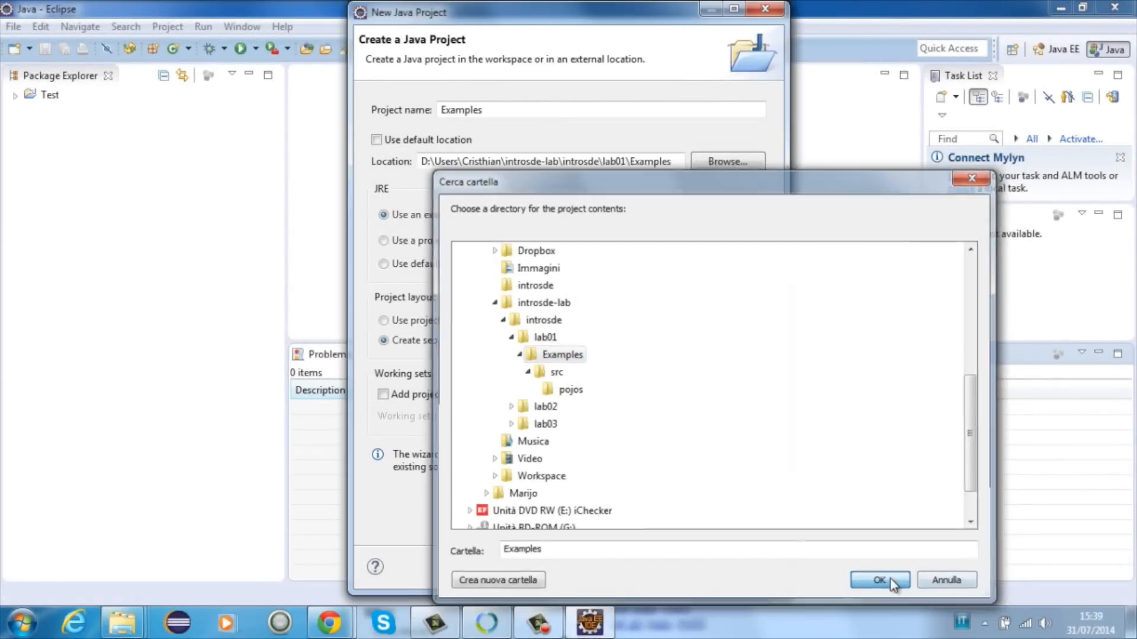
# Step: Replace the suggested name of the new Java project with one beginning with "L"
pyautogui.click(524, 113)
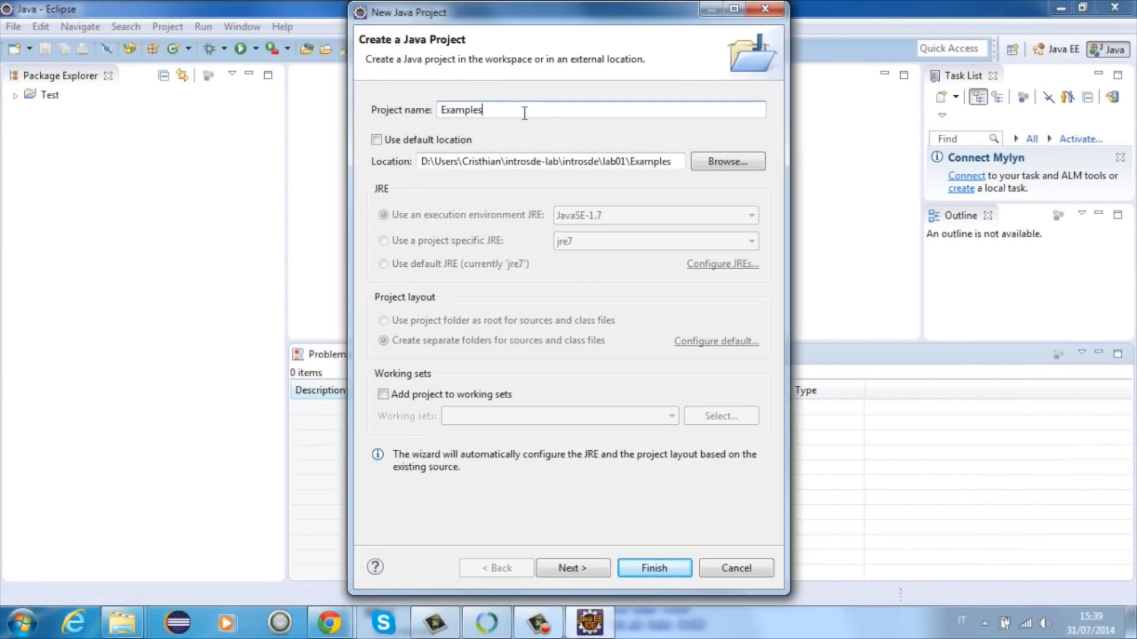
pyautogui.doubleClick(524, 113)
pyautogui.write('Lab01')
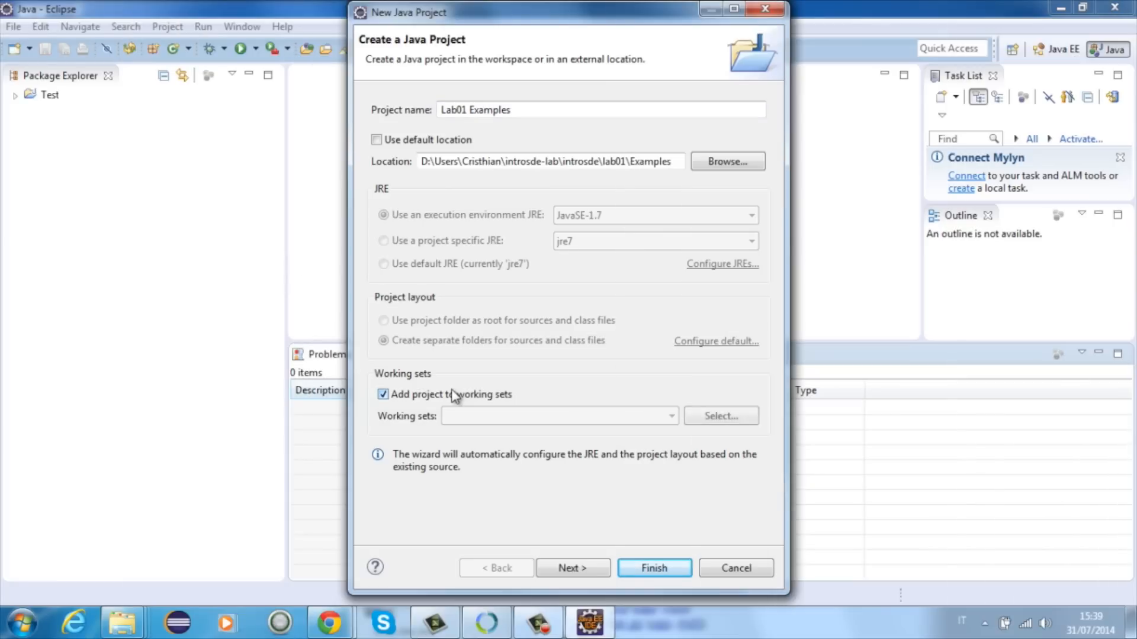
# Step: Add the project to a new Java working set named IntroSDE and finish creating it with the default build settings
pyautogui.click(473, 394)
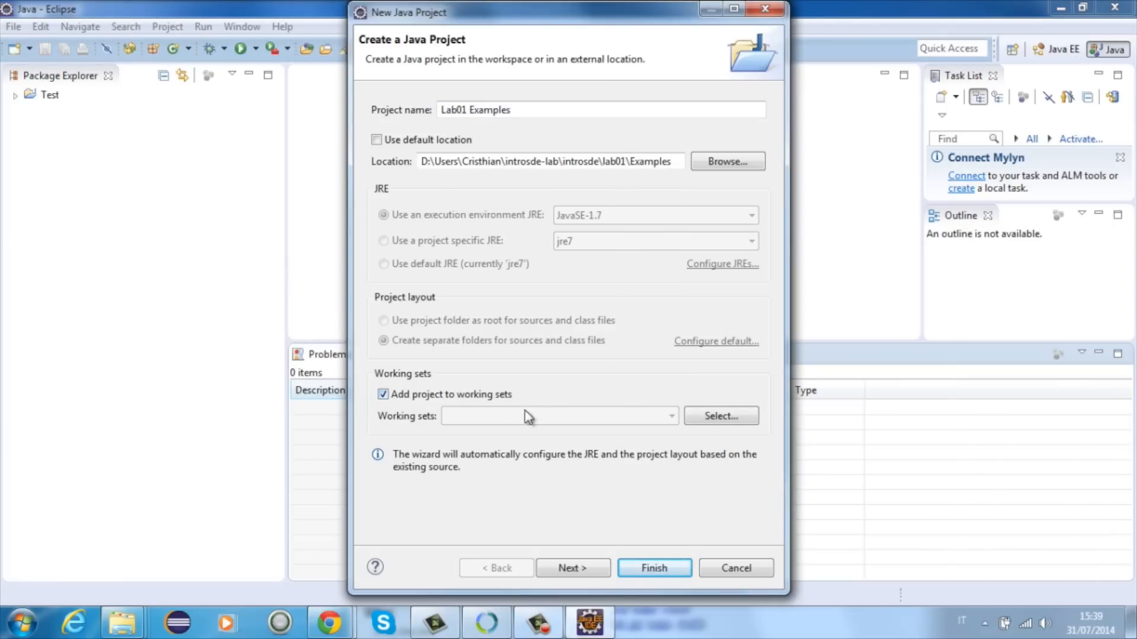
pyautogui.click(708, 422)
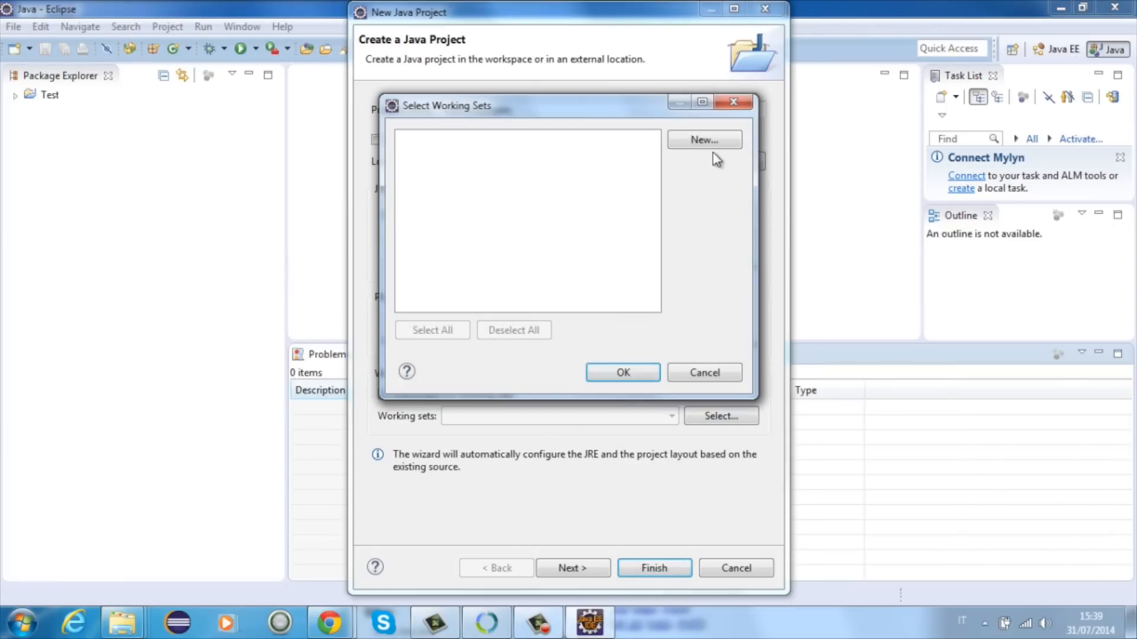
pyautogui.click(707, 141)
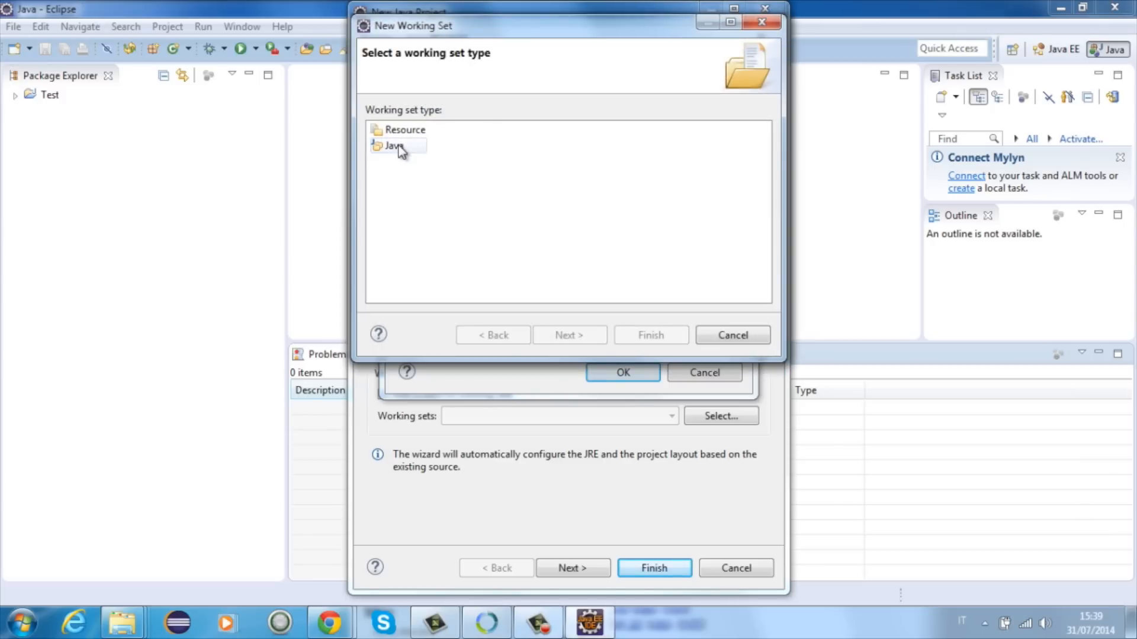
pyautogui.click(400, 148)
pyautogui.click(586, 334)
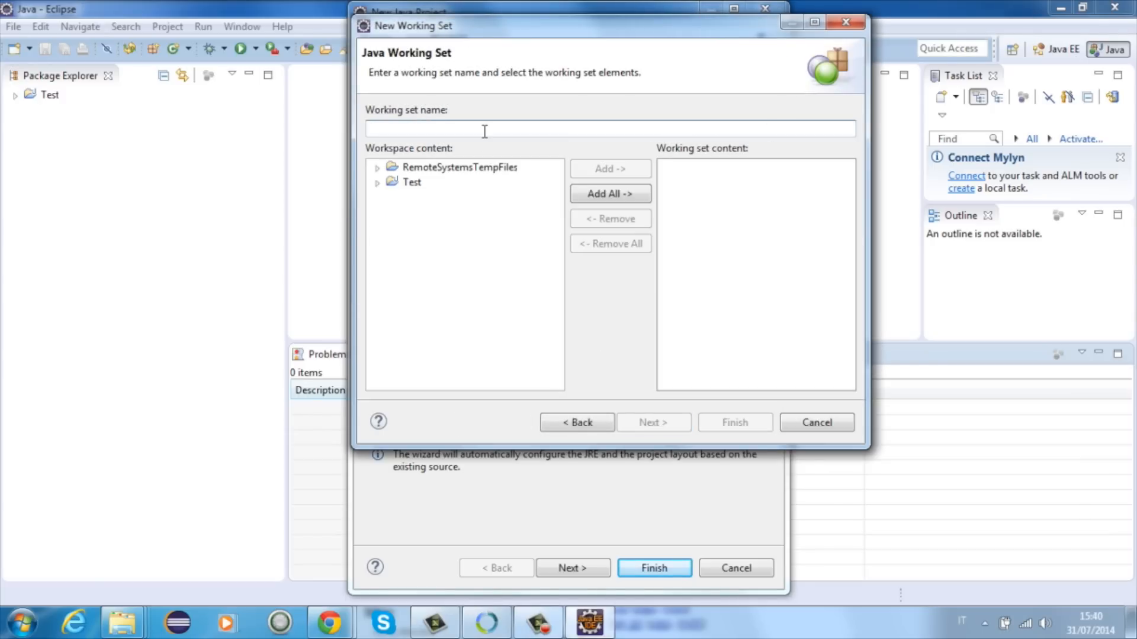
pyautogui.write('IntroSDE')
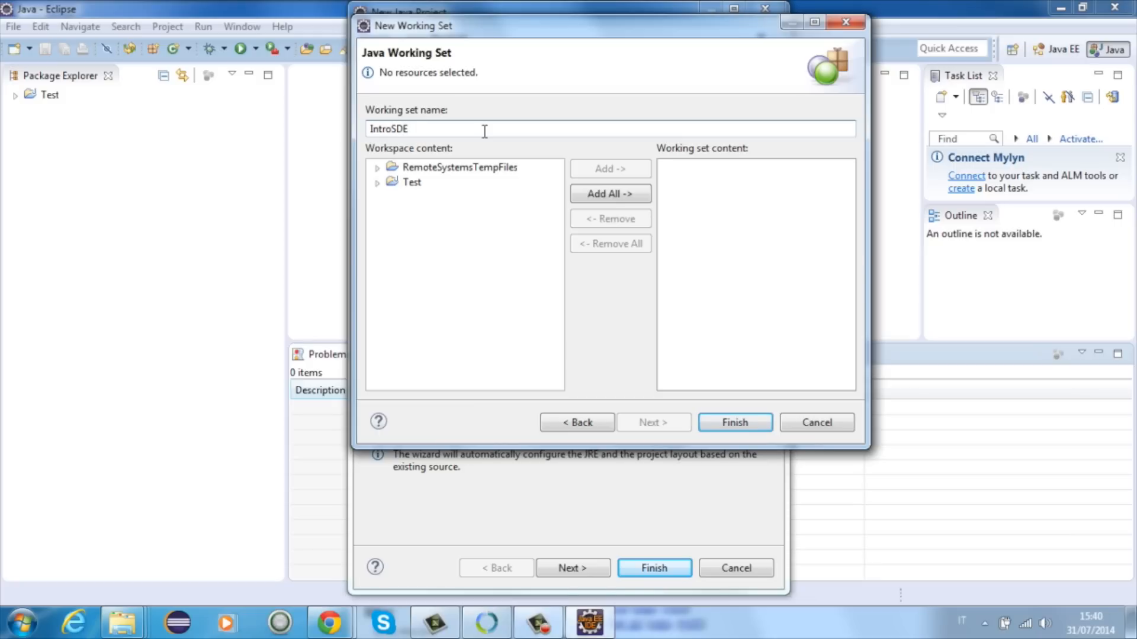
pyautogui.click(744, 417)
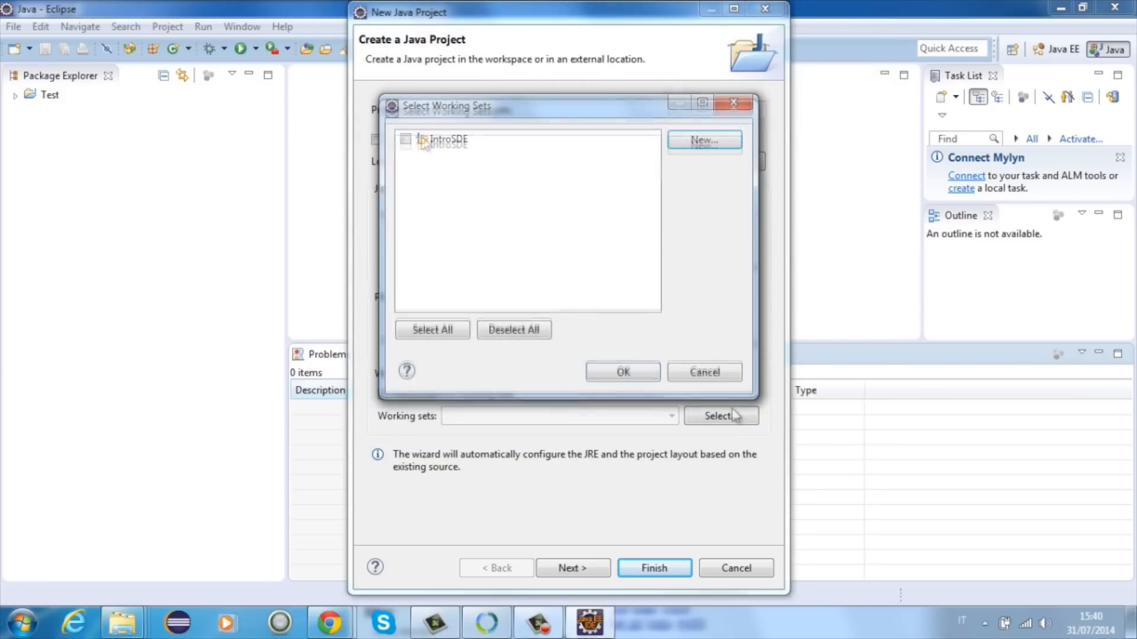
pyautogui.click(610, 375)
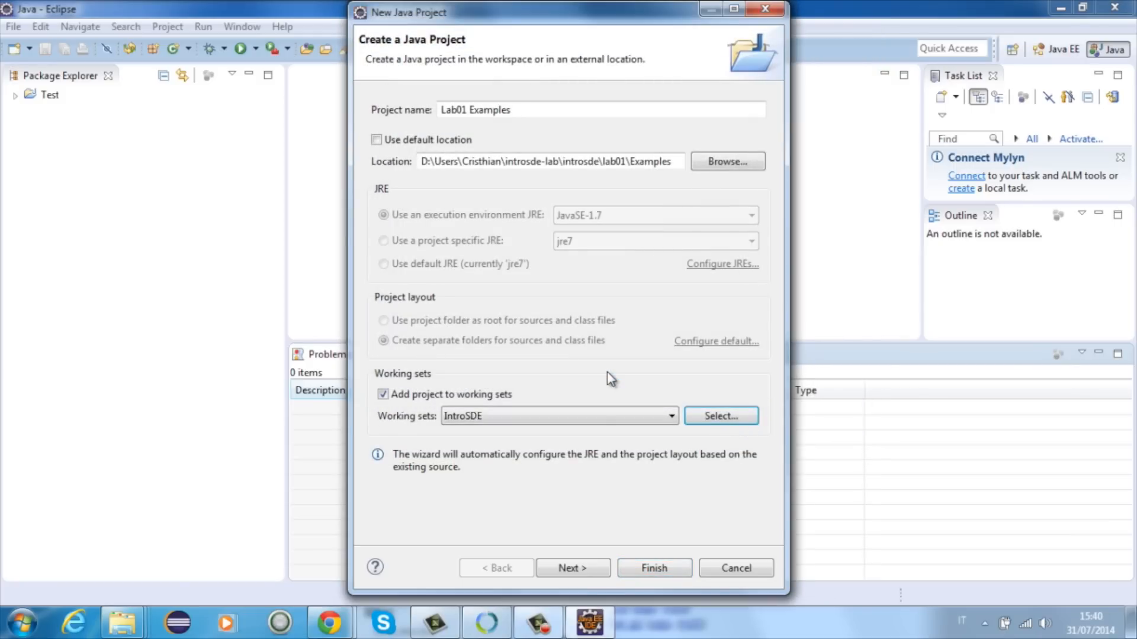
pyautogui.click(589, 571)
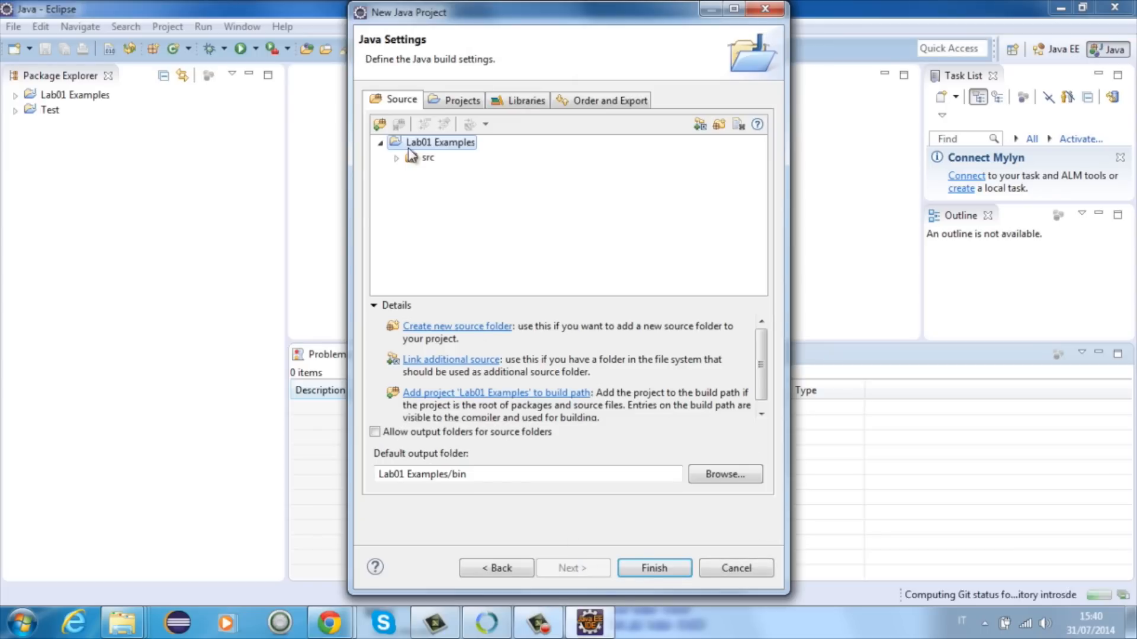
pyautogui.click(634, 566)
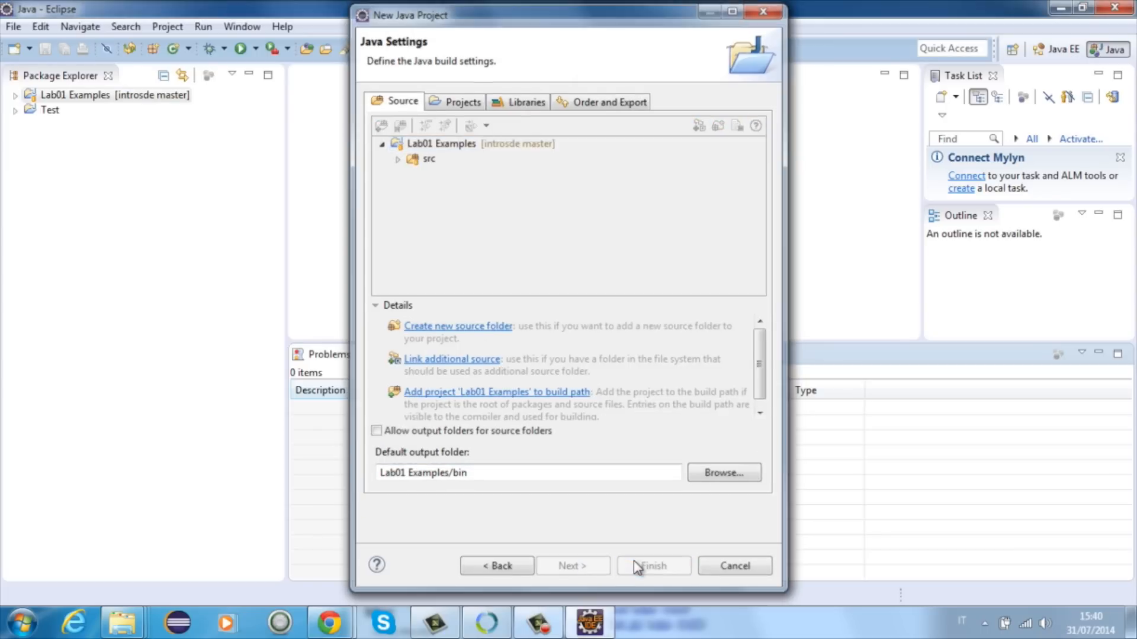
# Step: Expand the src folder of the Lab01 Examples project and open HealthProfileReader.java and Test.java from the default package
pyautogui.click(15, 96)
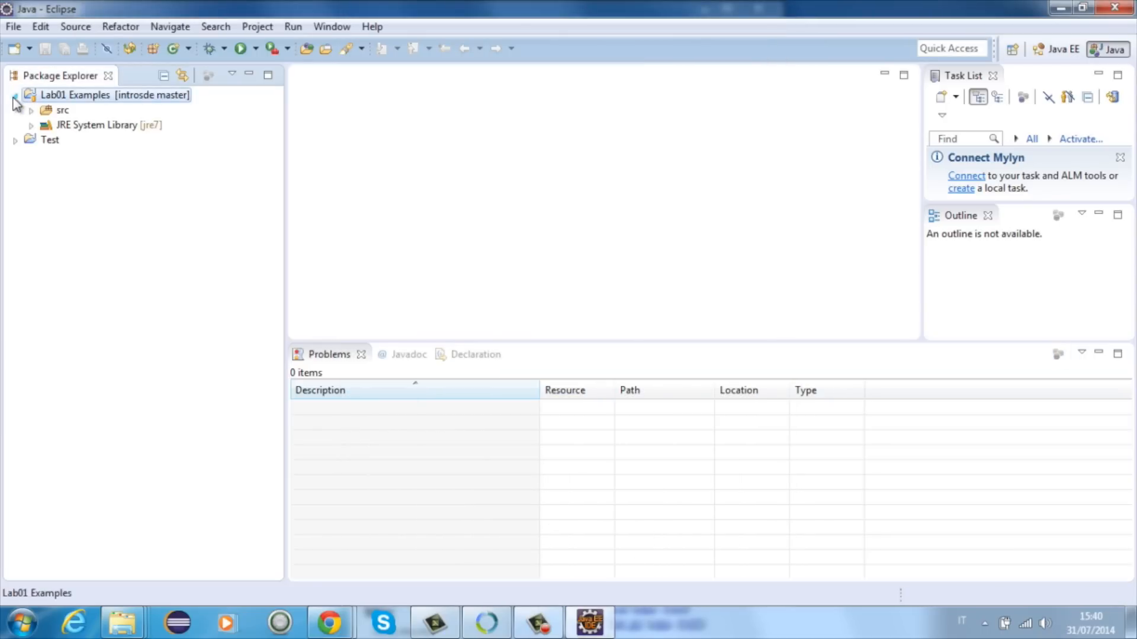
pyautogui.click(31, 110)
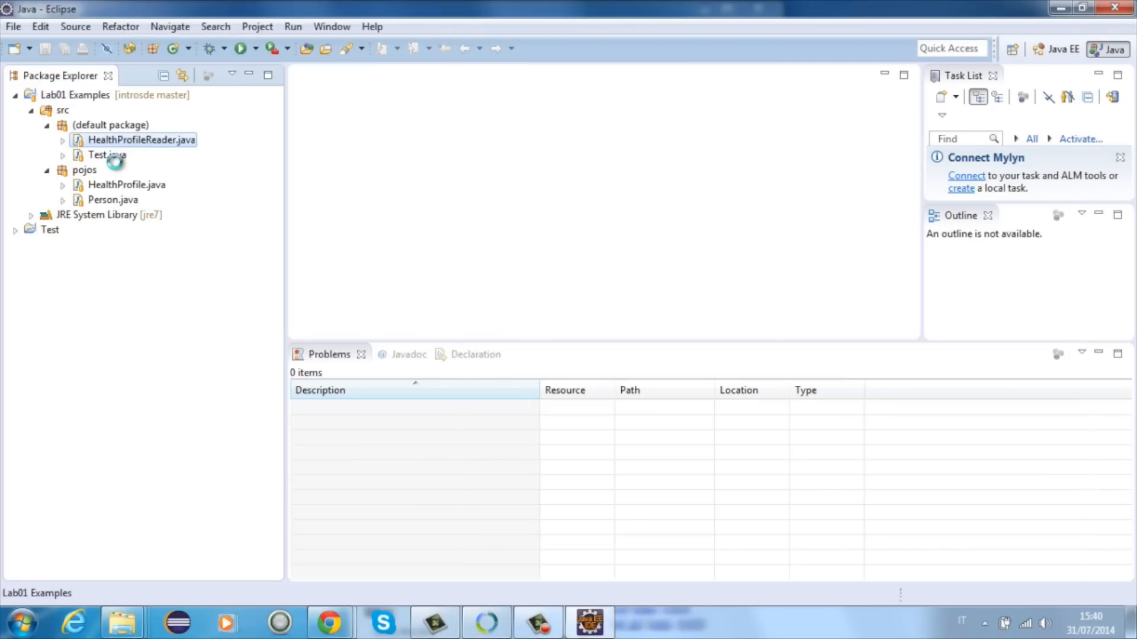
pyautogui.doubleClick(110, 156)
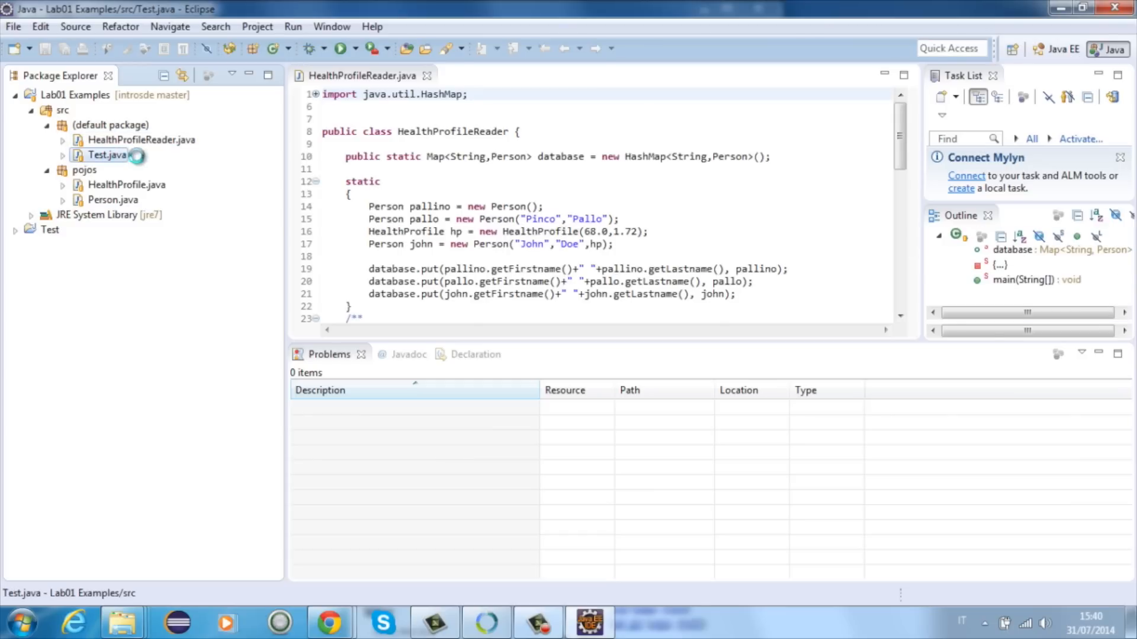
pyautogui.click(447, 136)
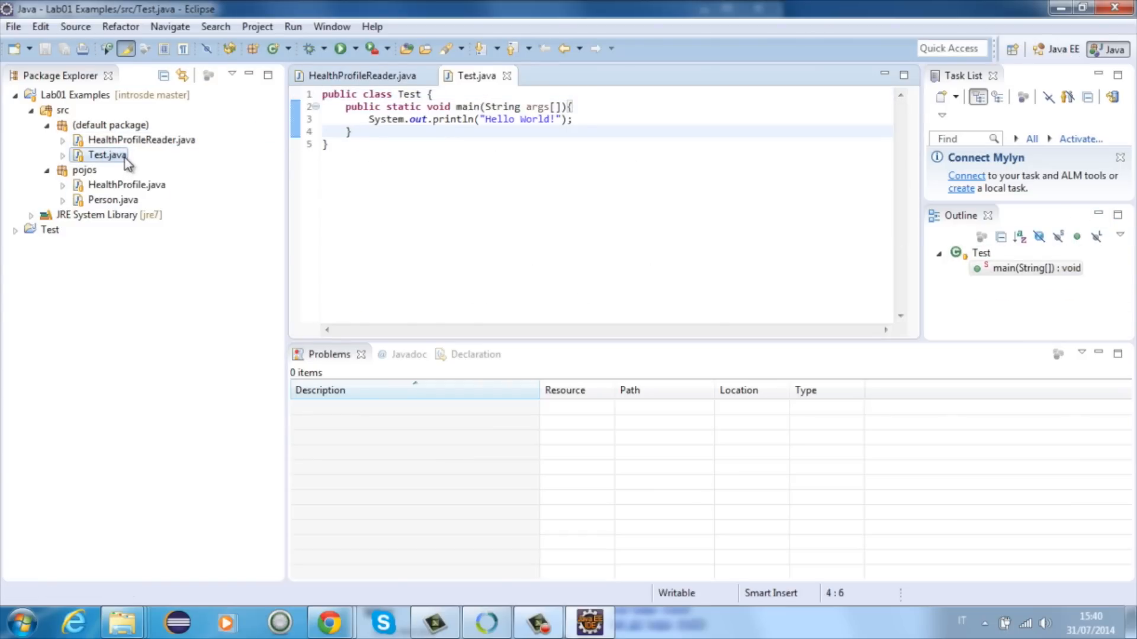
# Step: Run Test.java from the default package as a Java application
pyautogui.click(103, 157)
pyautogui.rightClick(100, 162)
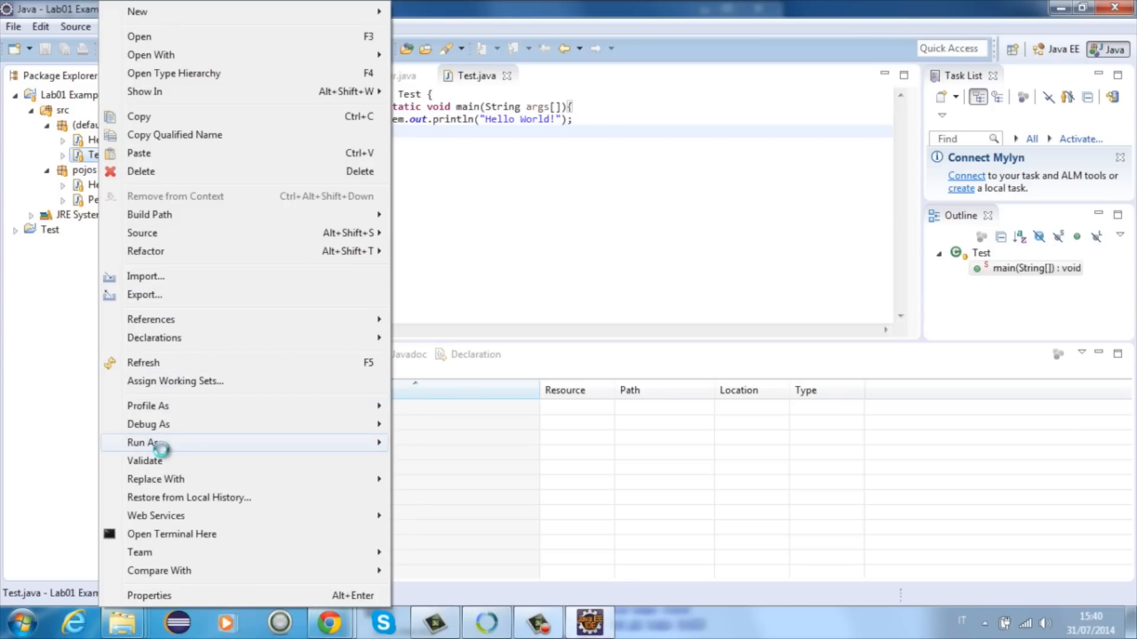
pyautogui.moveTo(172, 444)
pyautogui.click(468, 461)
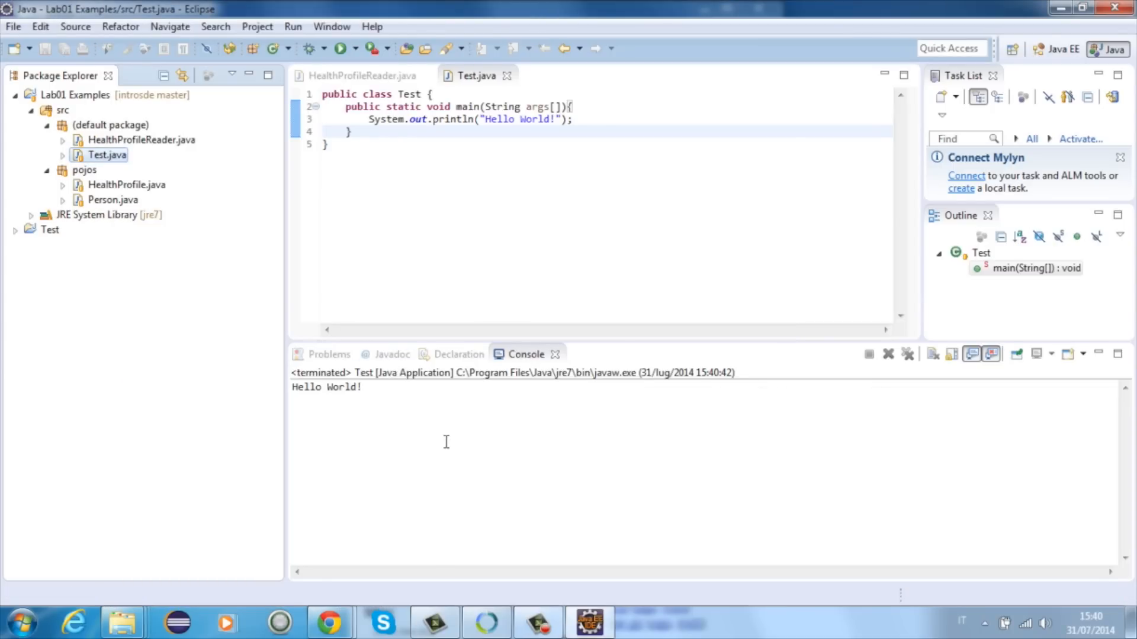
pyautogui.click(397, 404)
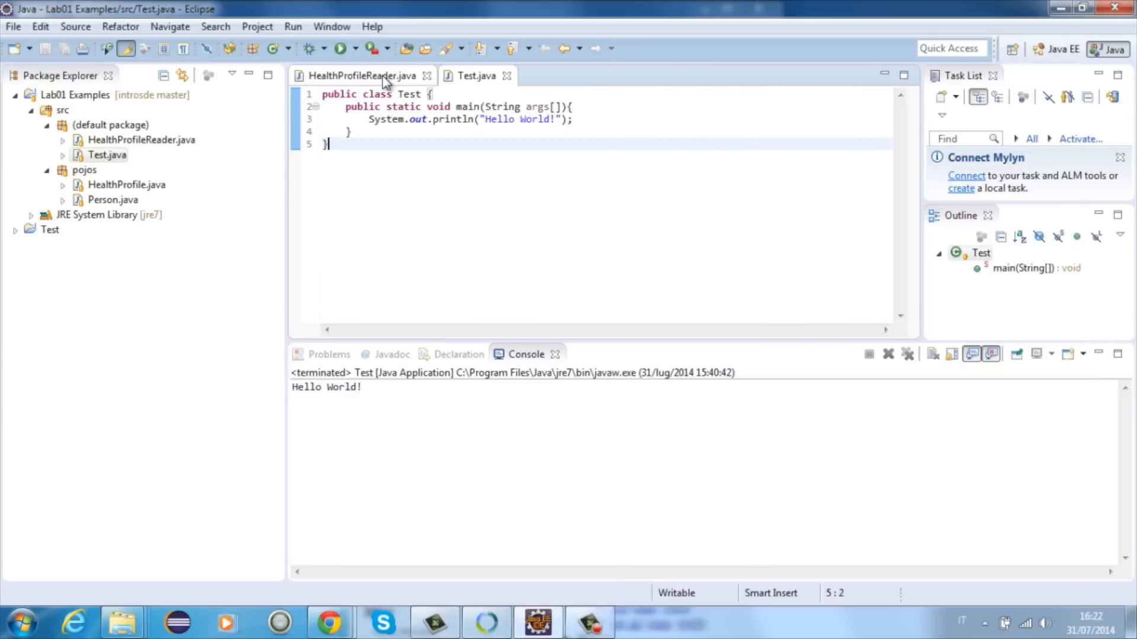
# Step: Examine how the main method in HealthProfileReader.java handles its arguments, especially the branch that reads a first and last name
pyautogui.click(383, 77)
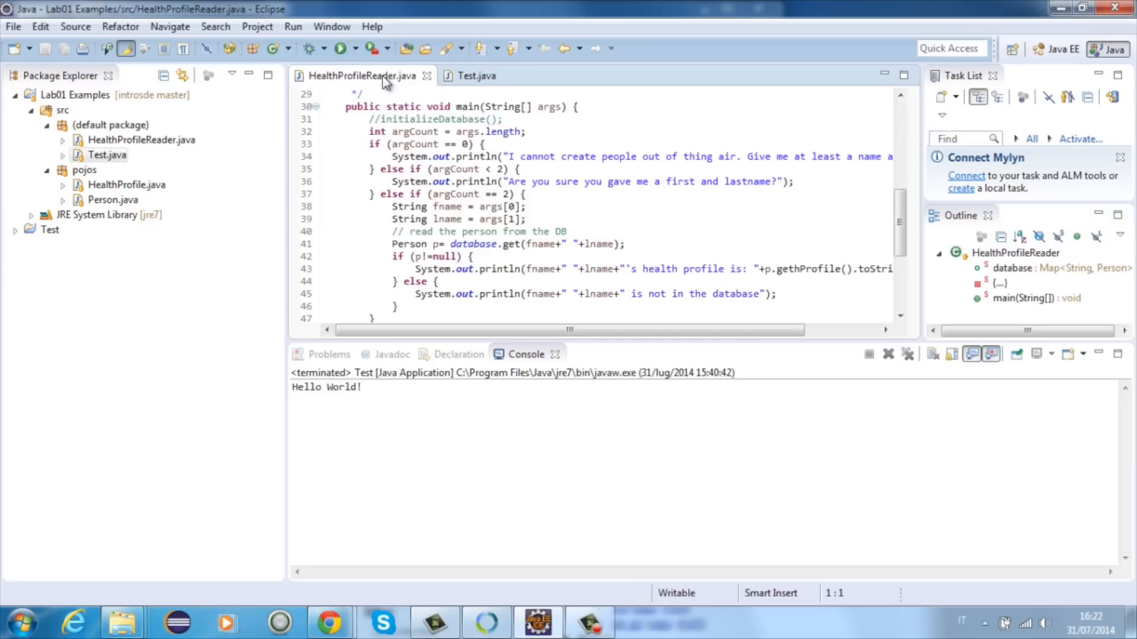
pyautogui.scroll(10, 400, 140)
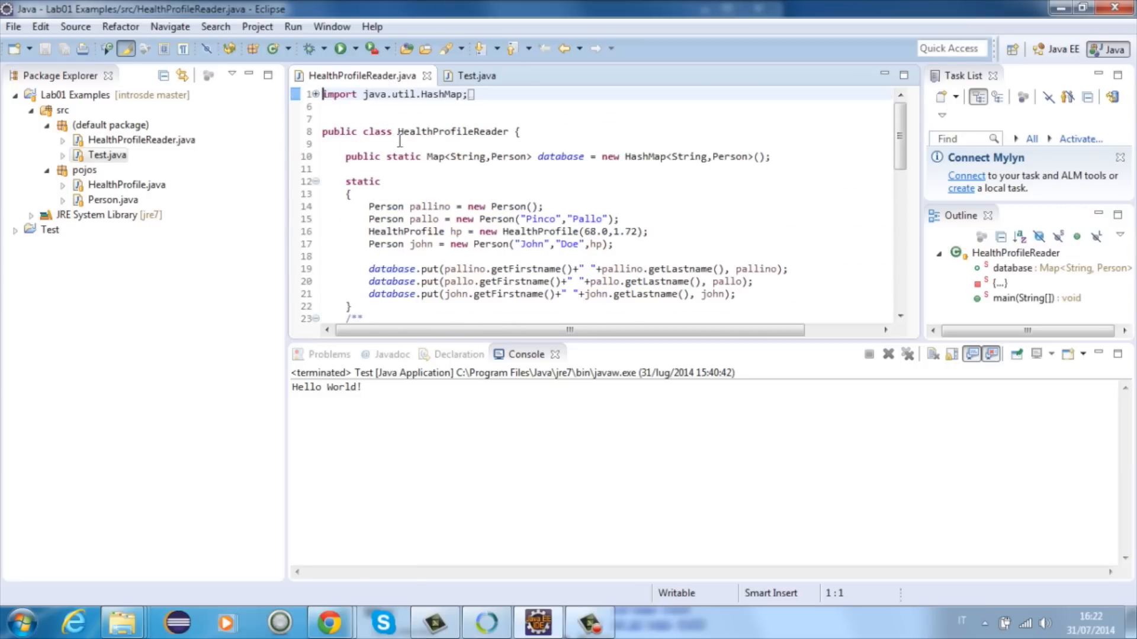
pyautogui.scroll(-8, 399, 140)
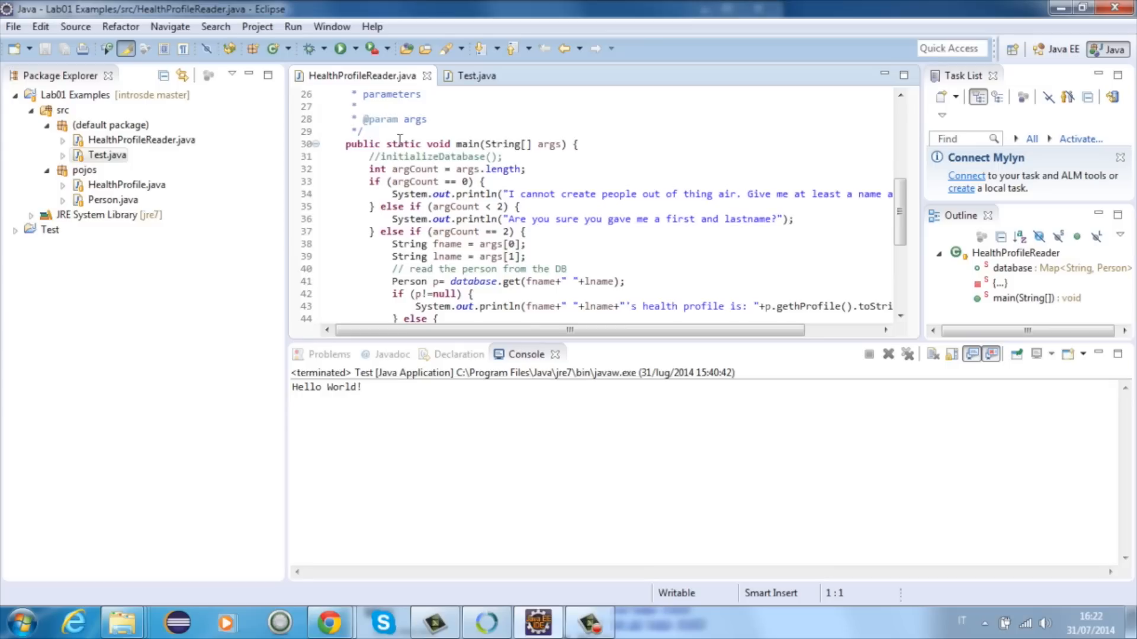
pyautogui.moveTo(345, 107); pyautogui.dragTo(480, 319)
pyautogui.click(438, 155)
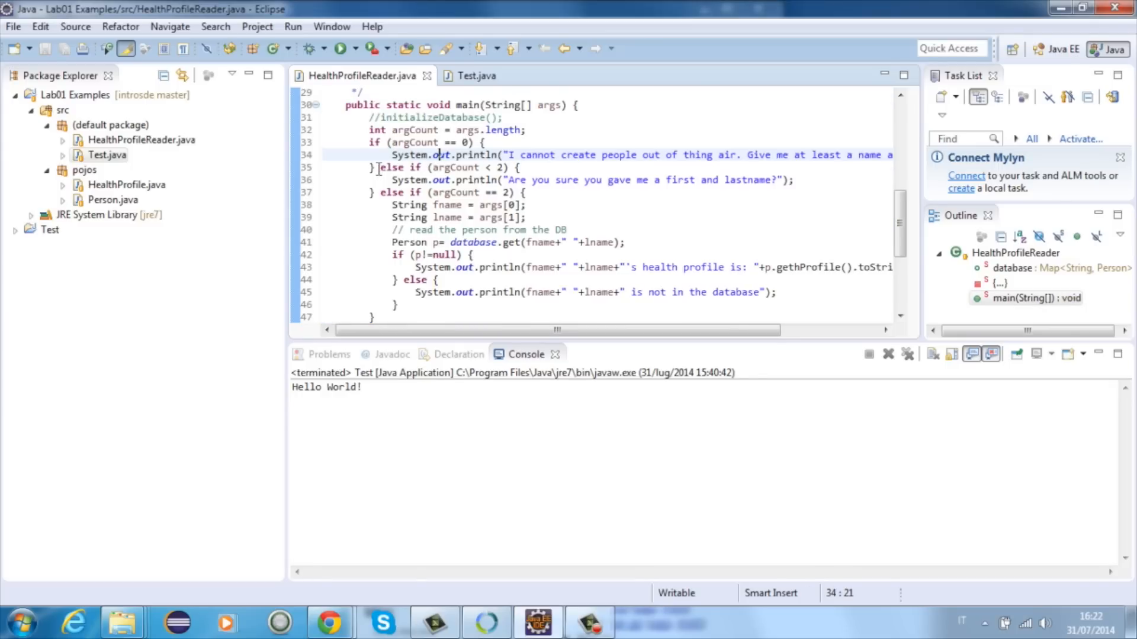
pyautogui.moveTo(366, 193); pyautogui.dragTo(521, 217)
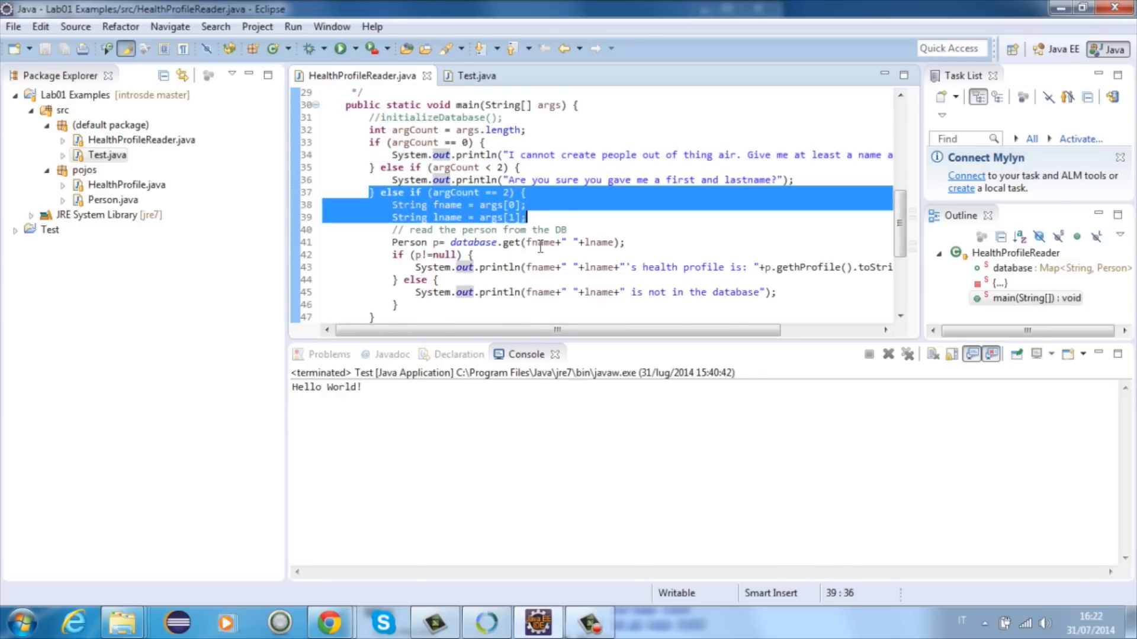
pyautogui.click(538, 218)
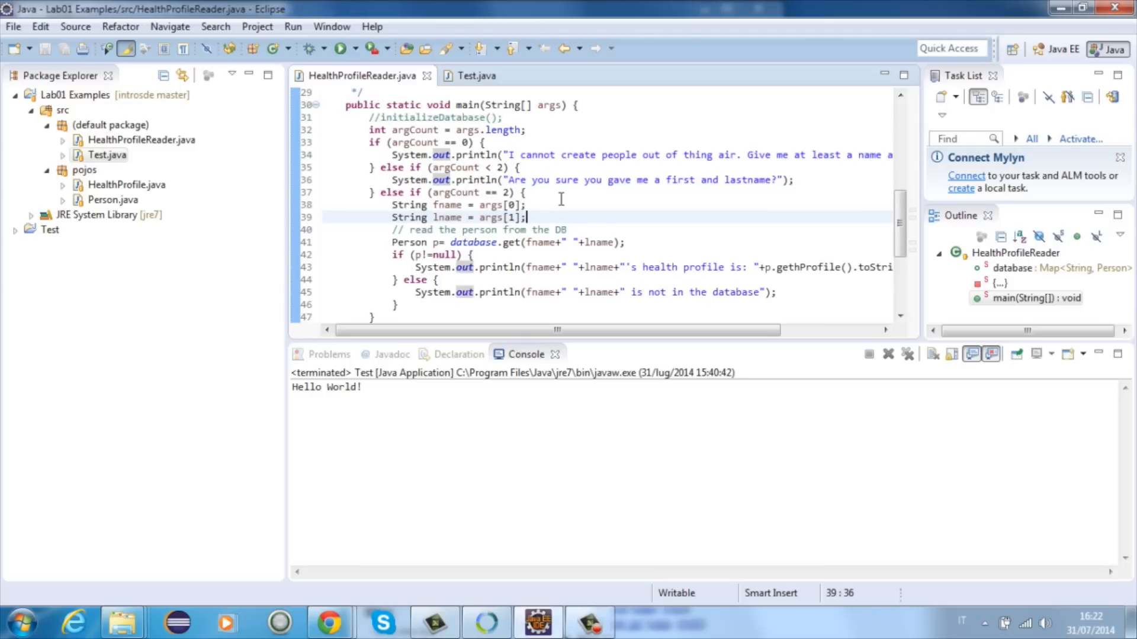
# Step: In the Test run configuration, set HealthProfileReader as main class and enter the second database person's first and last name as program arguments
pyautogui.rightClick(155, 142)
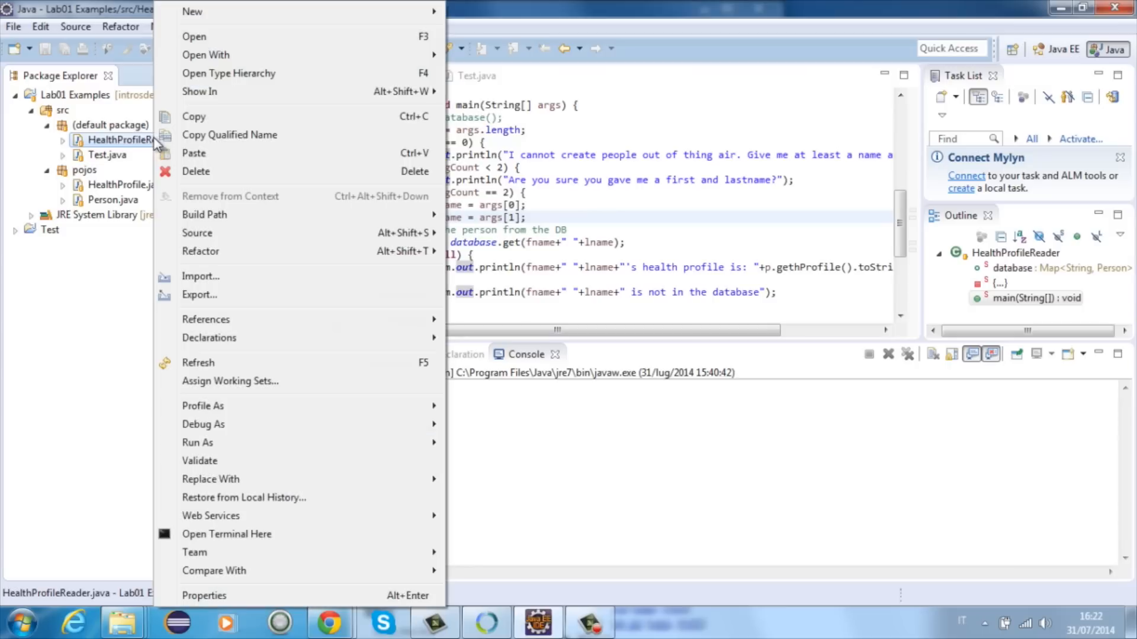
pyautogui.moveTo(230, 445)
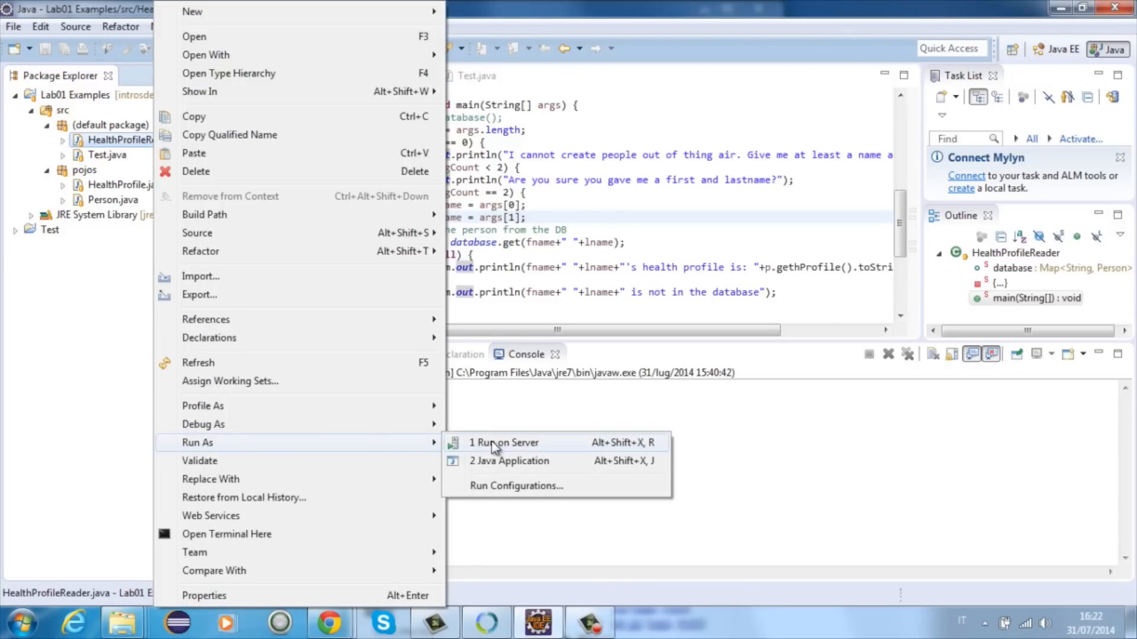
pyautogui.click(528, 484)
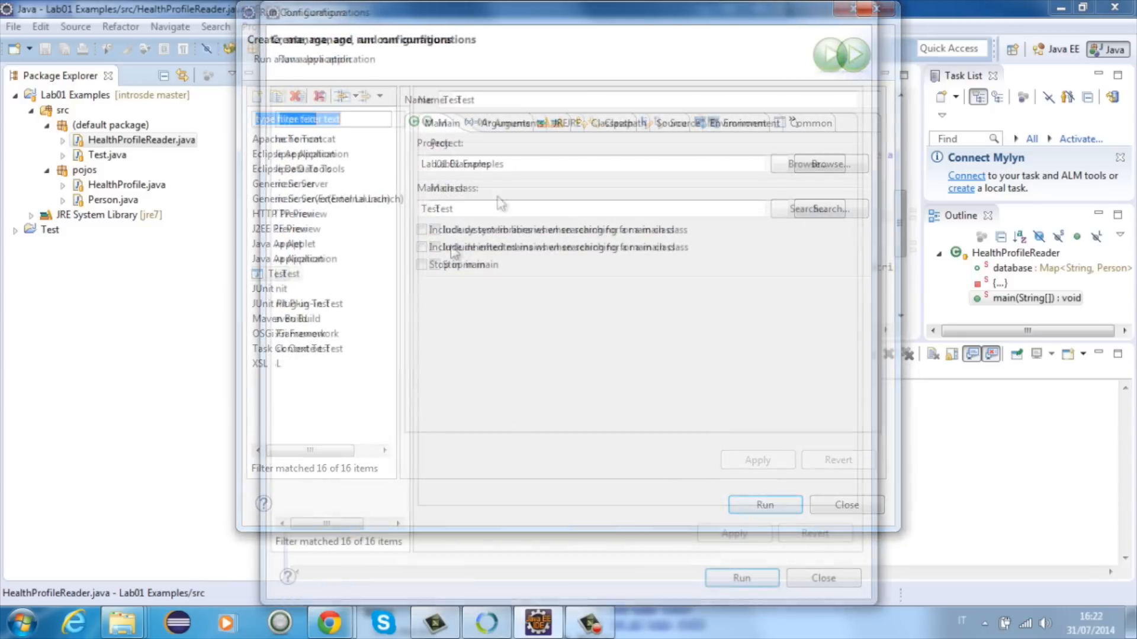
pyautogui.doubleClick(467, 208)
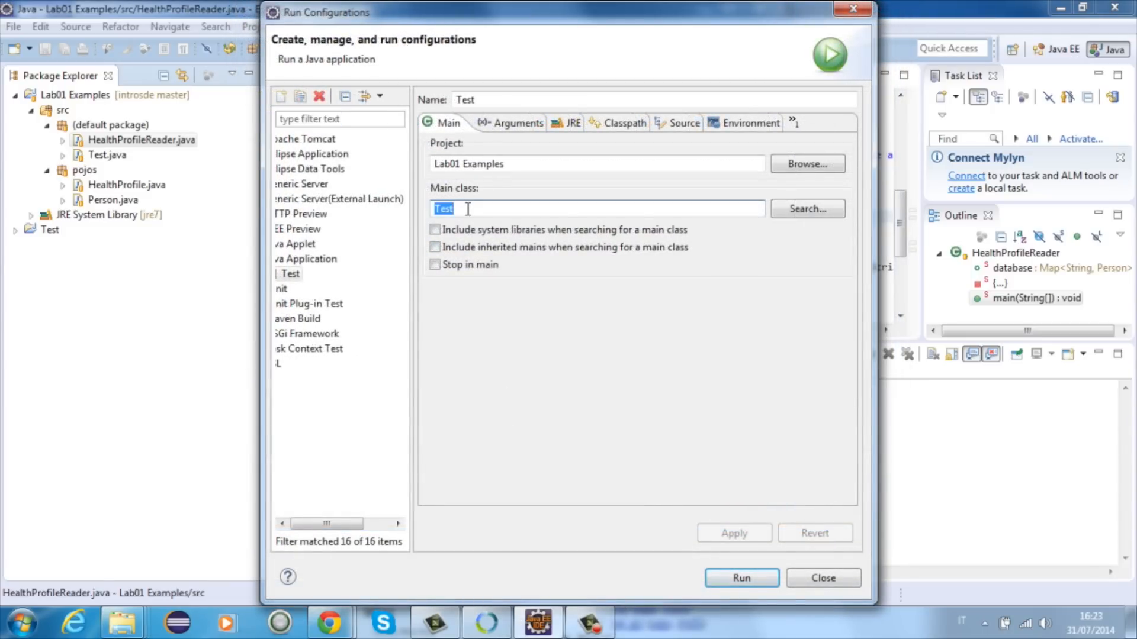
pyautogui.write('Heal')
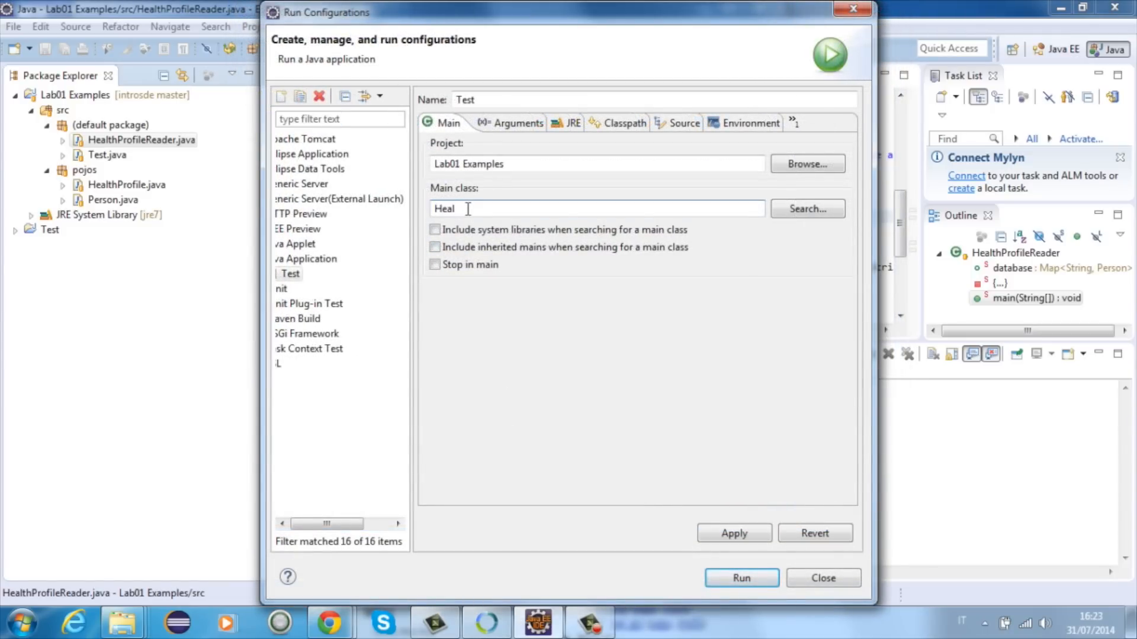
pyautogui.click(804, 209)
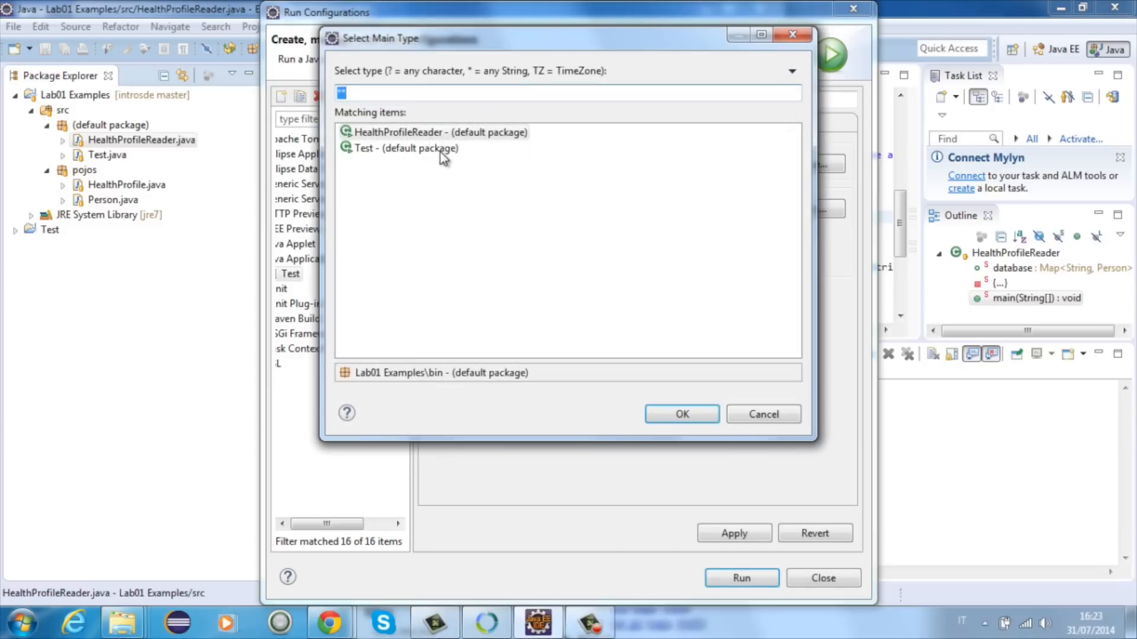
pyautogui.doubleClick(442, 132)
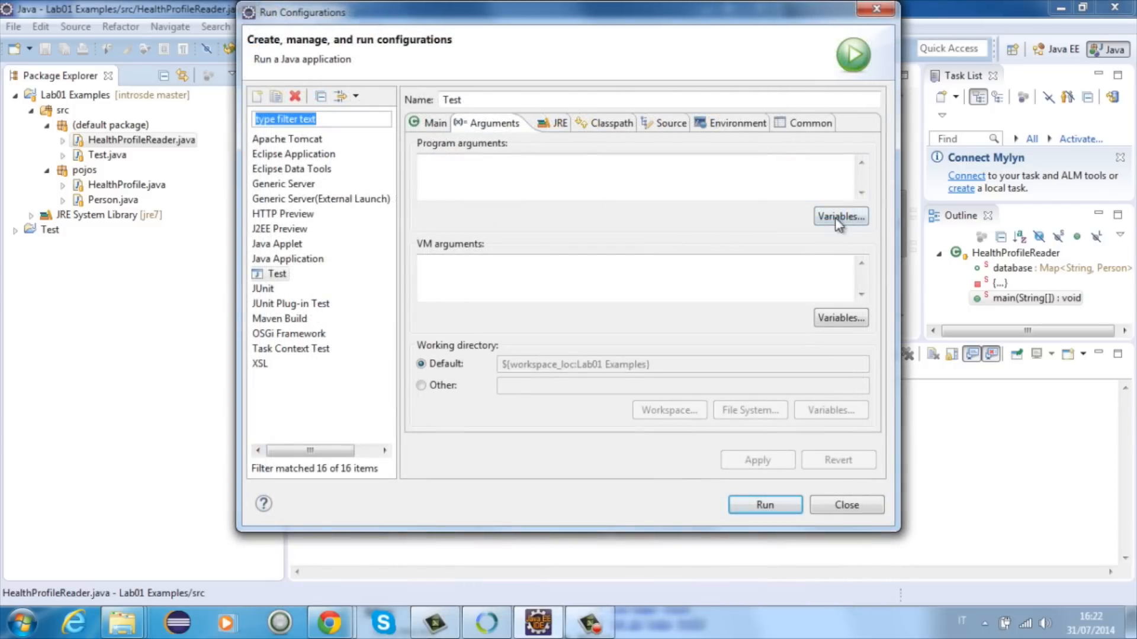
pyautogui.click(729, 170)
pyautogui.write('Pinco Pallo')
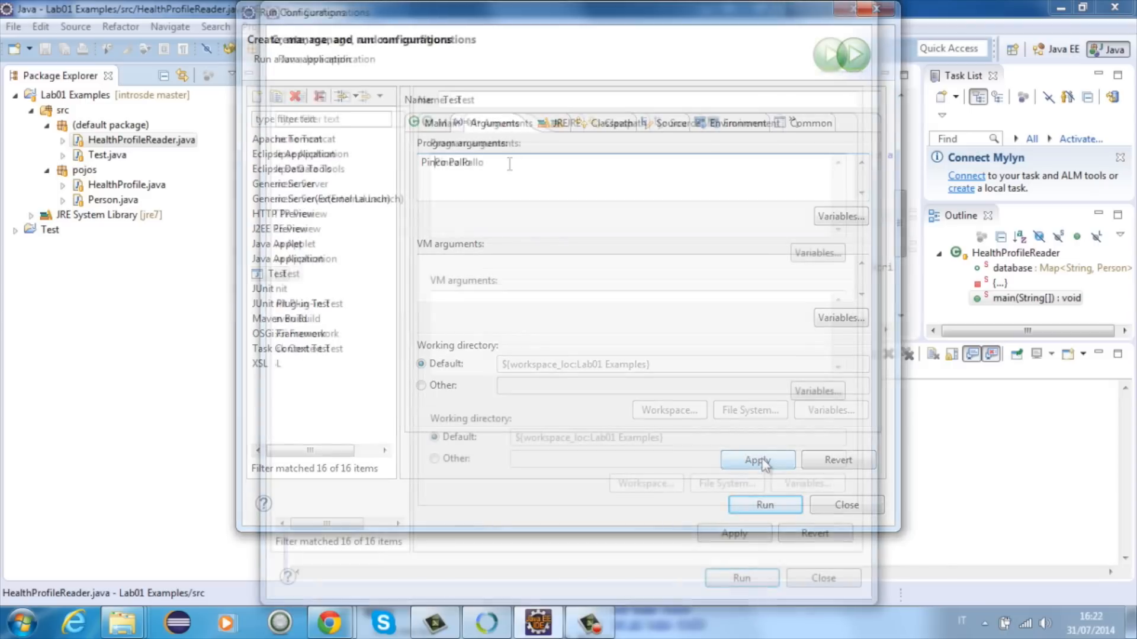
# Step: Rename the run configuration to HealthProfileReader, apply the changes and run it
pyautogui.doubleClick(499, 97)
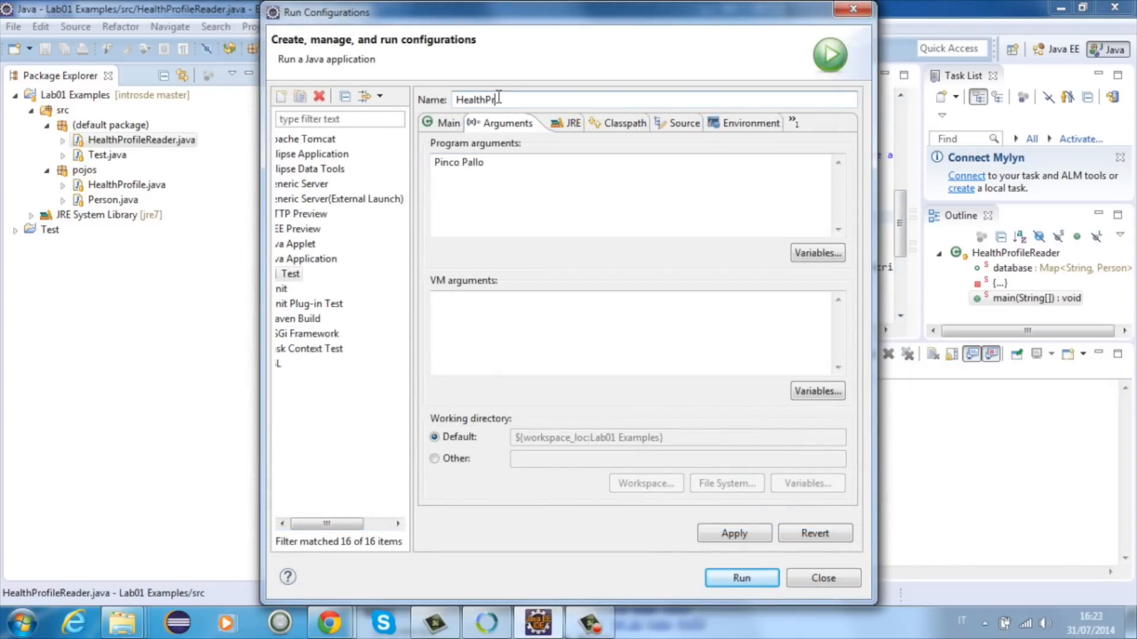
pyautogui.click(469, 221)
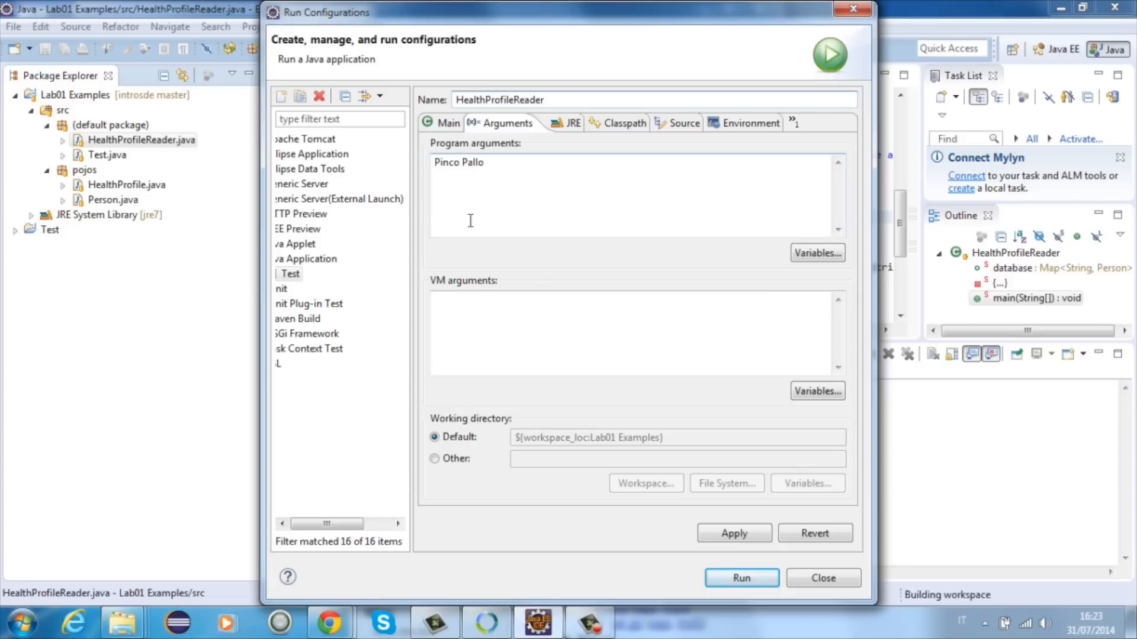
pyautogui.click(750, 540)
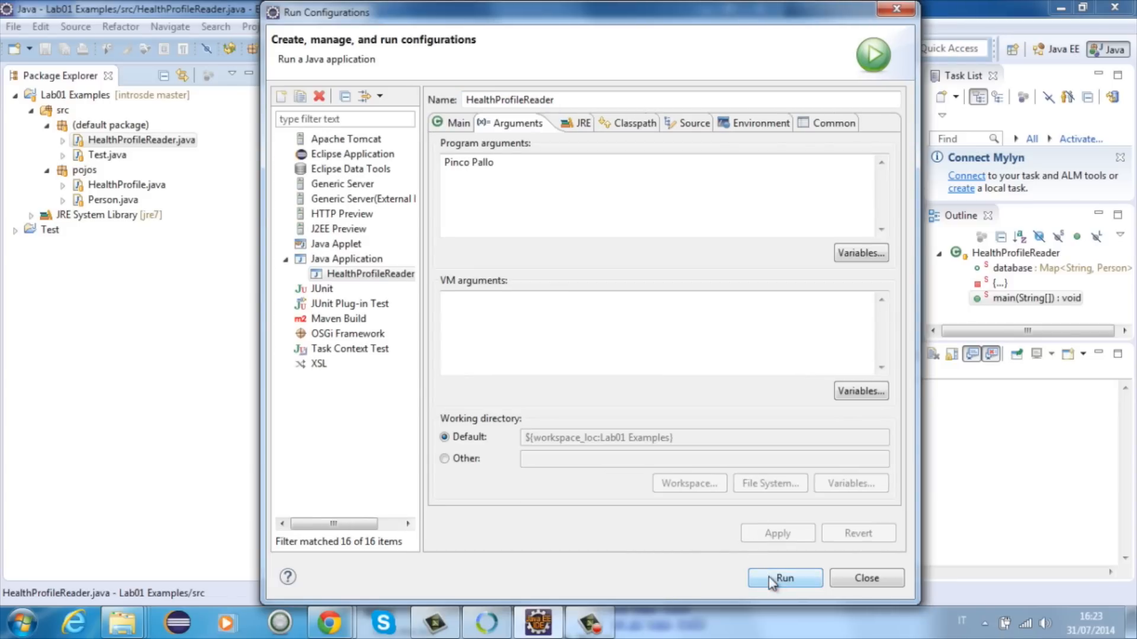
pyautogui.click(768, 577)
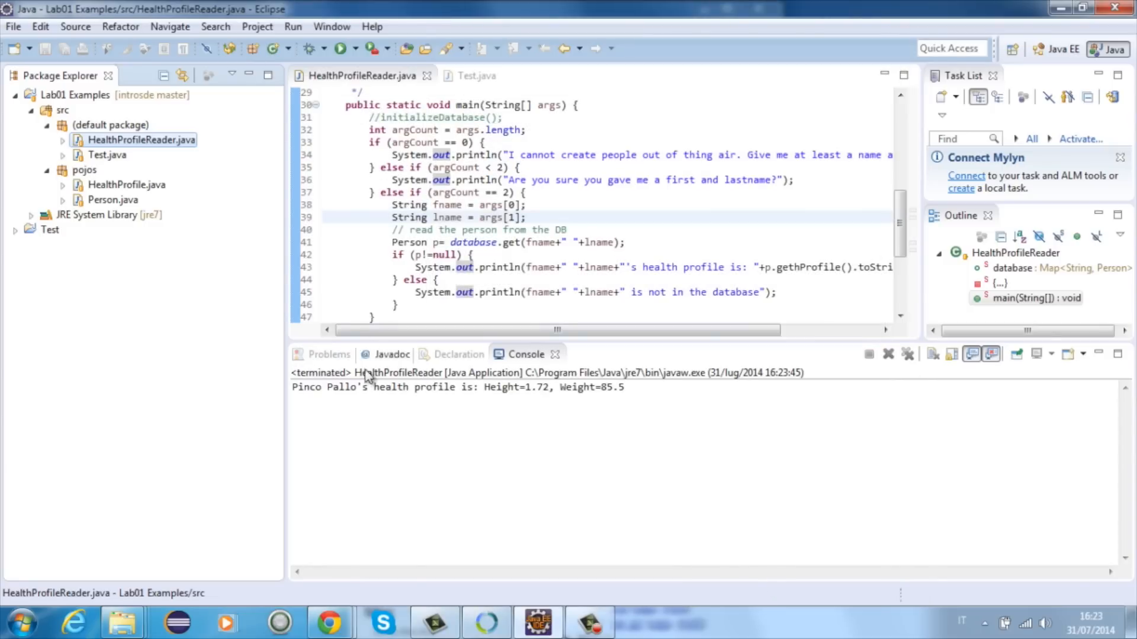
pyautogui.moveTo(299, 389); pyautogui.dragTo(647, 386)
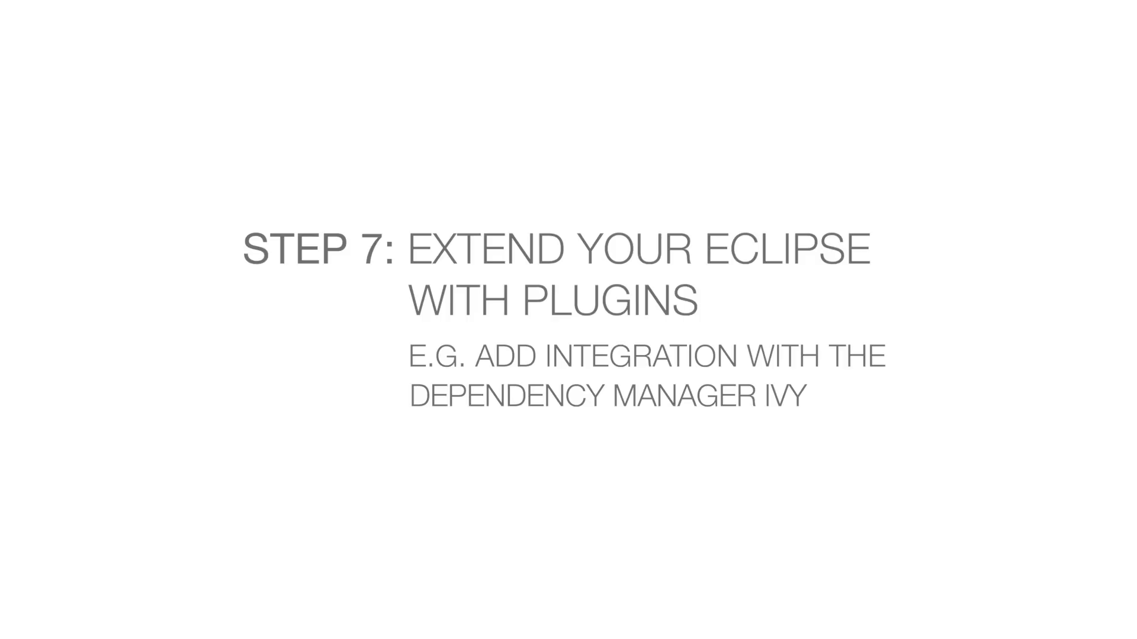
# Step: Search the Eclipse Marketplace for "ivy"
pyautogui.click(372, 26)
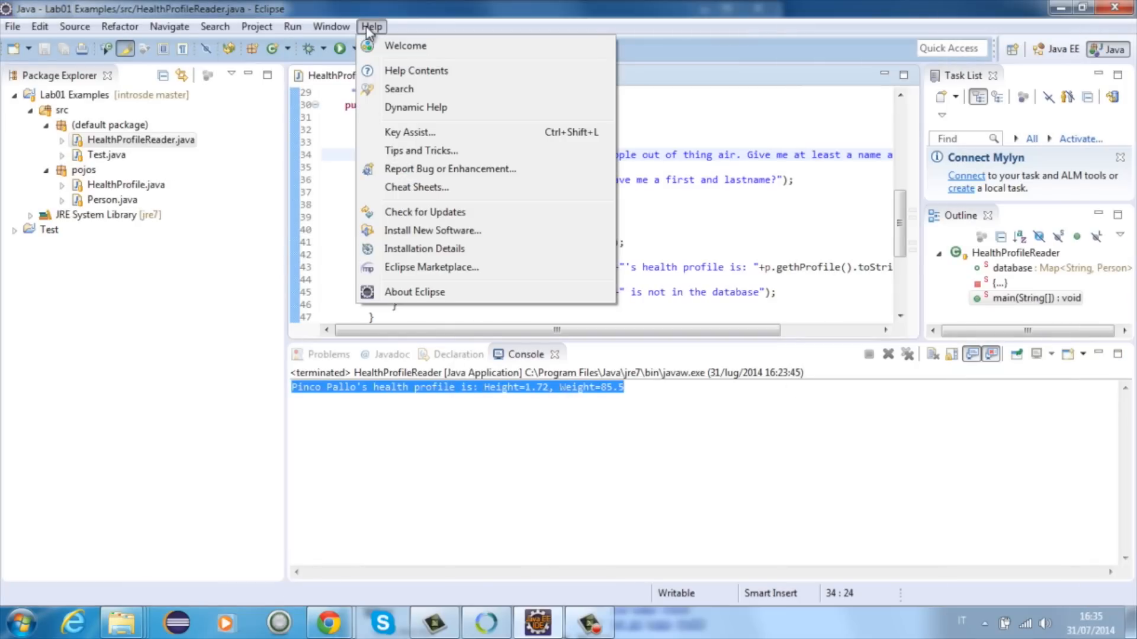
pyautogui.click(410, 269)
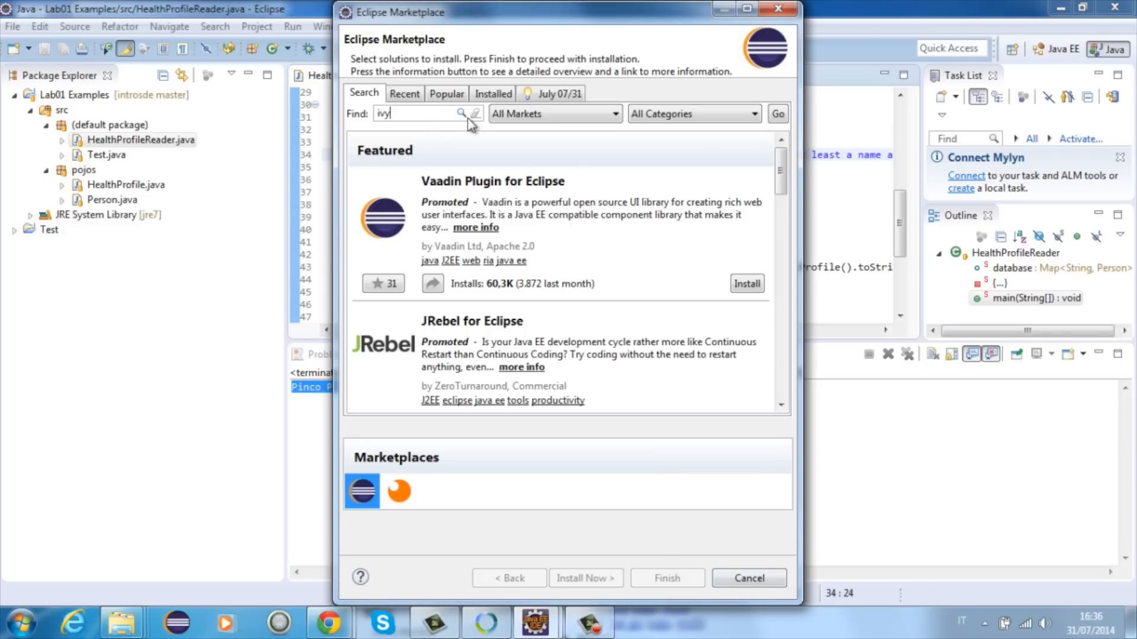
pyautogui.press('Return')
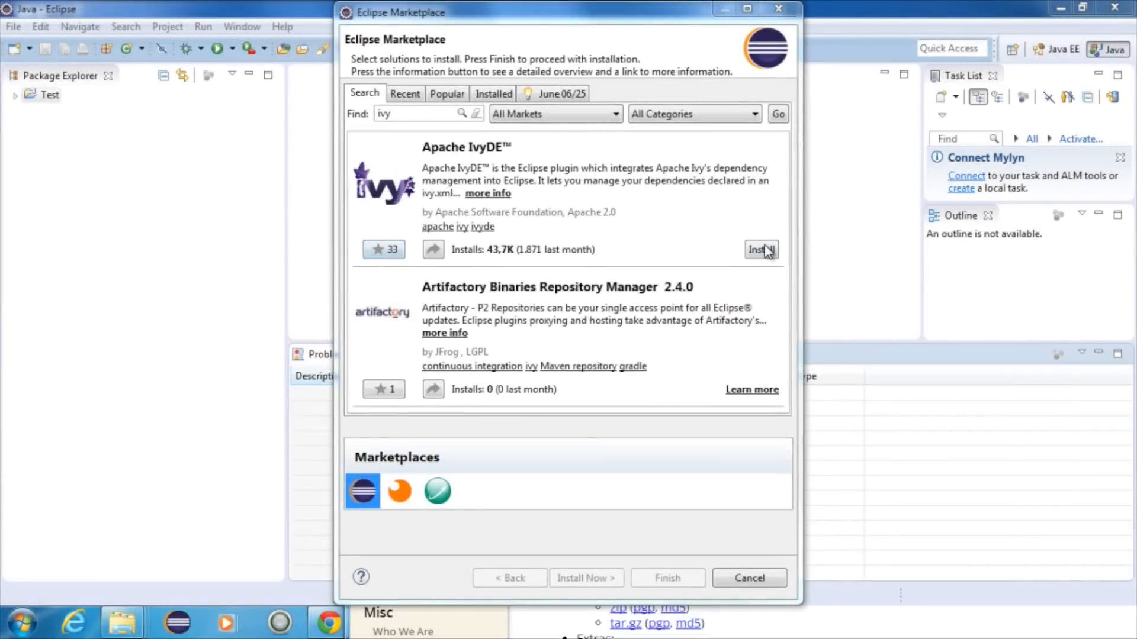
# Step: Install Apache IvyDE with both the Apache Ivy and Apache IvyDE features, accepting the Apache License terms
pyautogui.click(761, 249)
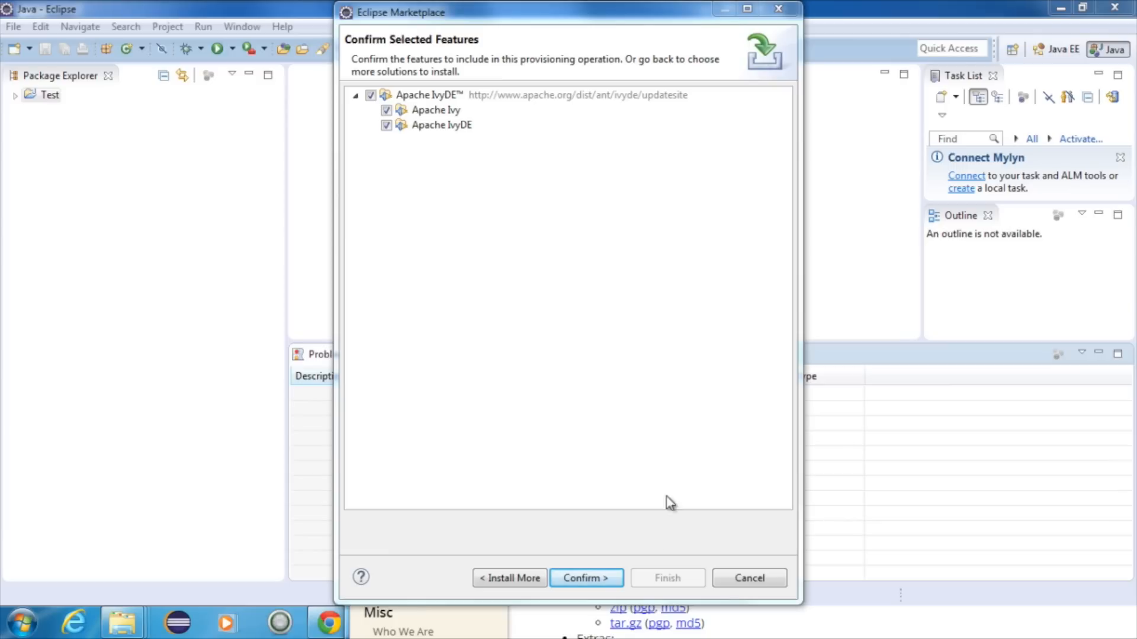
pyautogui.click(605, 579)
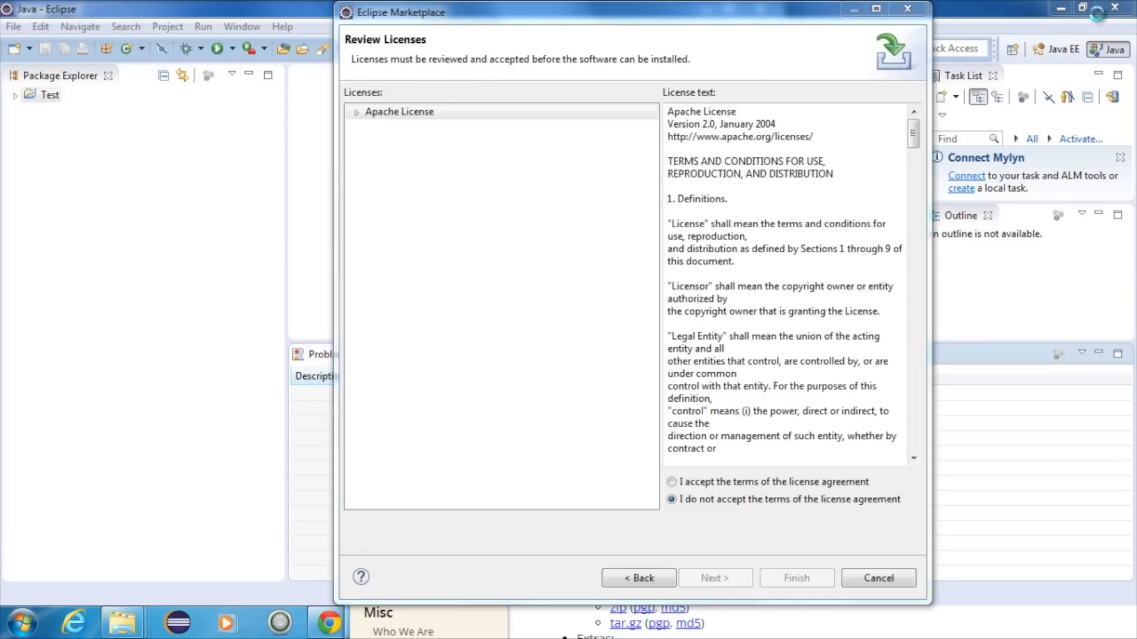
pyautogui.click(673, 483)
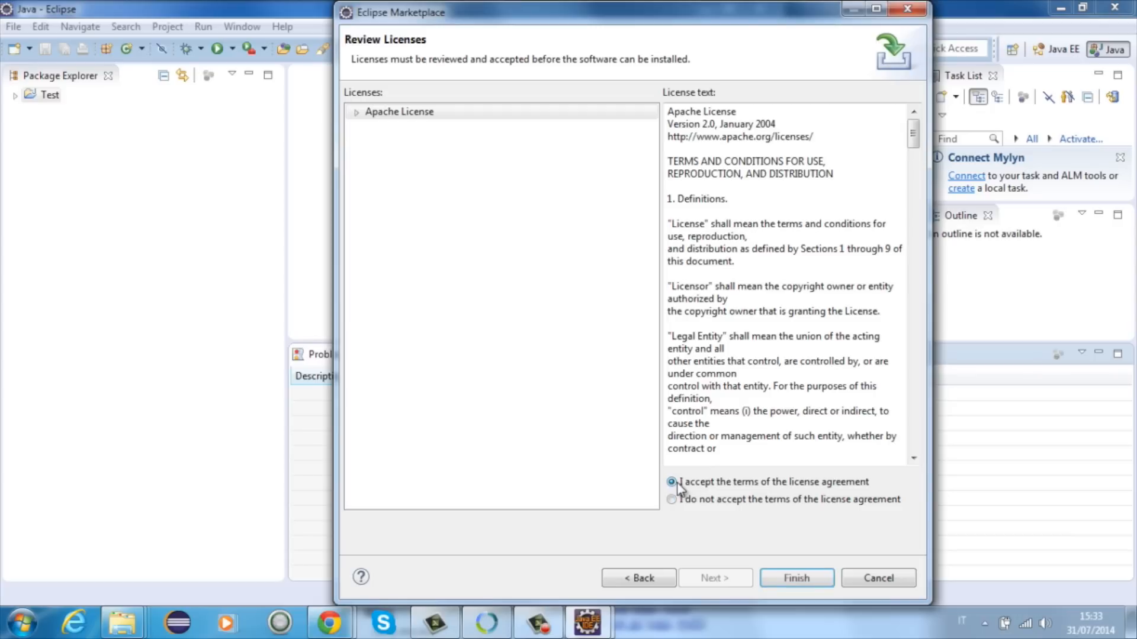
pyautogui.click(776, 572)
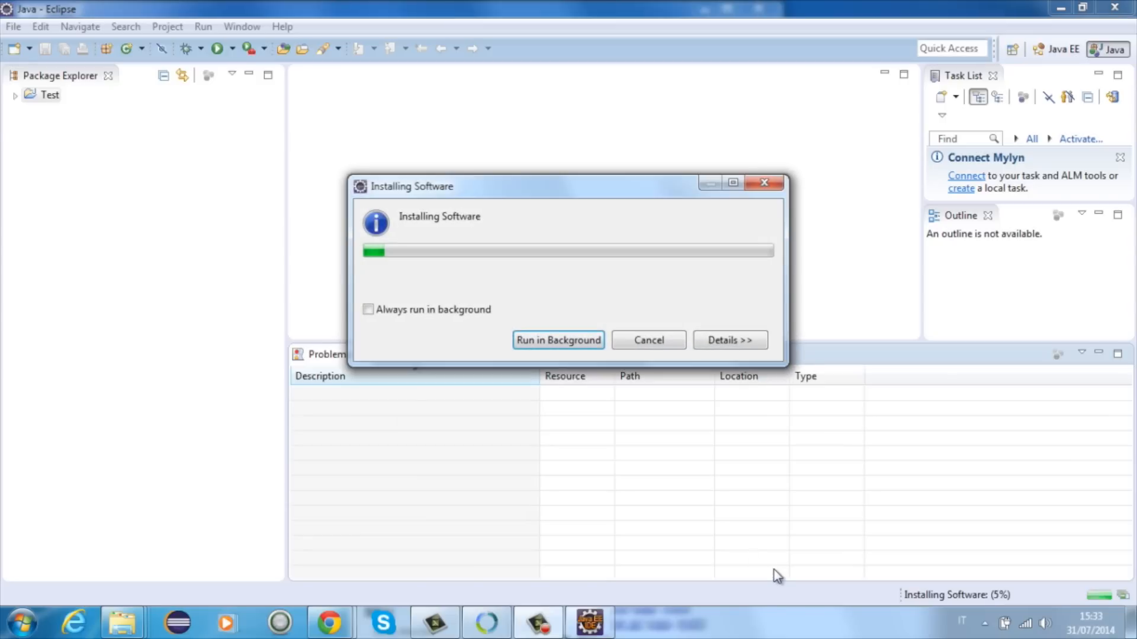
# Step: Show the installation details, allow the unsigned content to be installed, and restart Eclipse to apply the changes
pyautogui.click(721, 341)
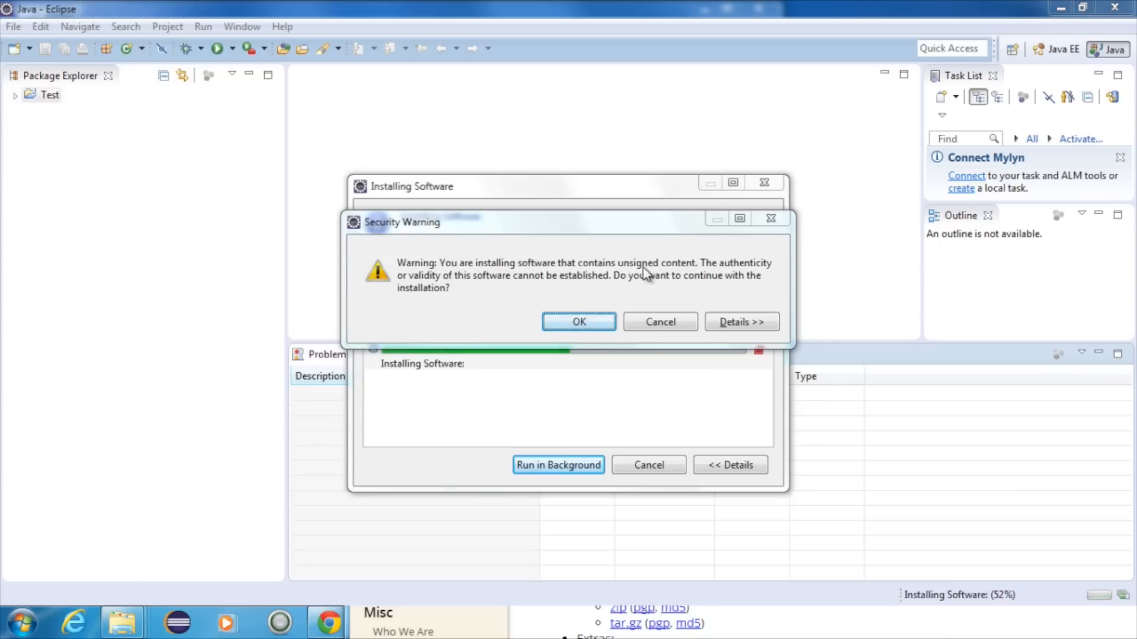
pyautogui.click(602, 322)
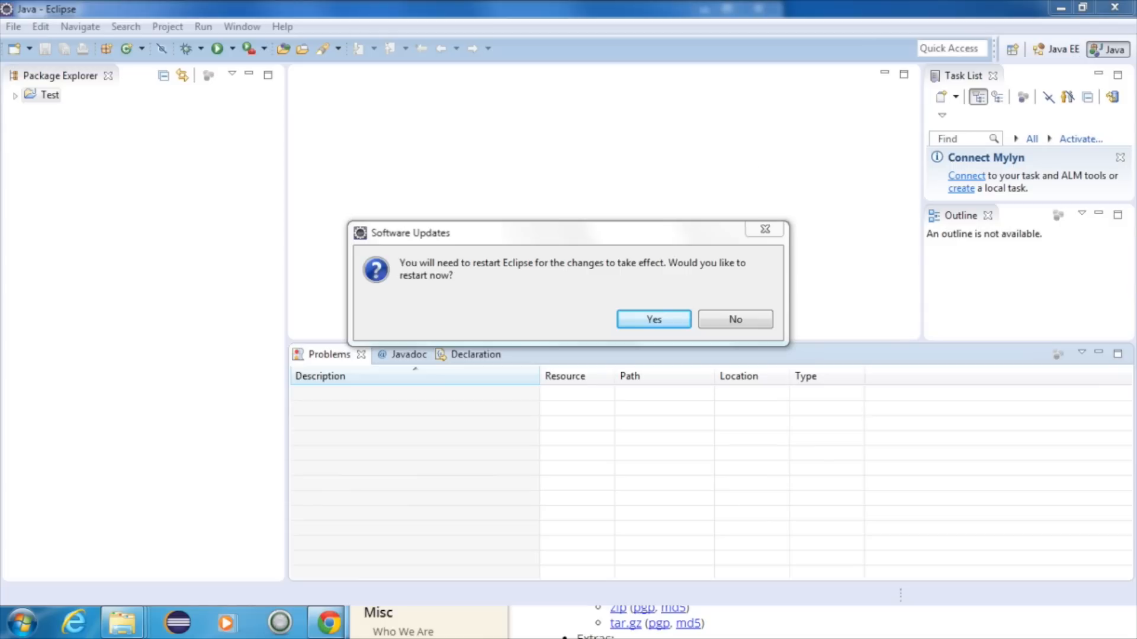
pyautogui.click(651, 320)
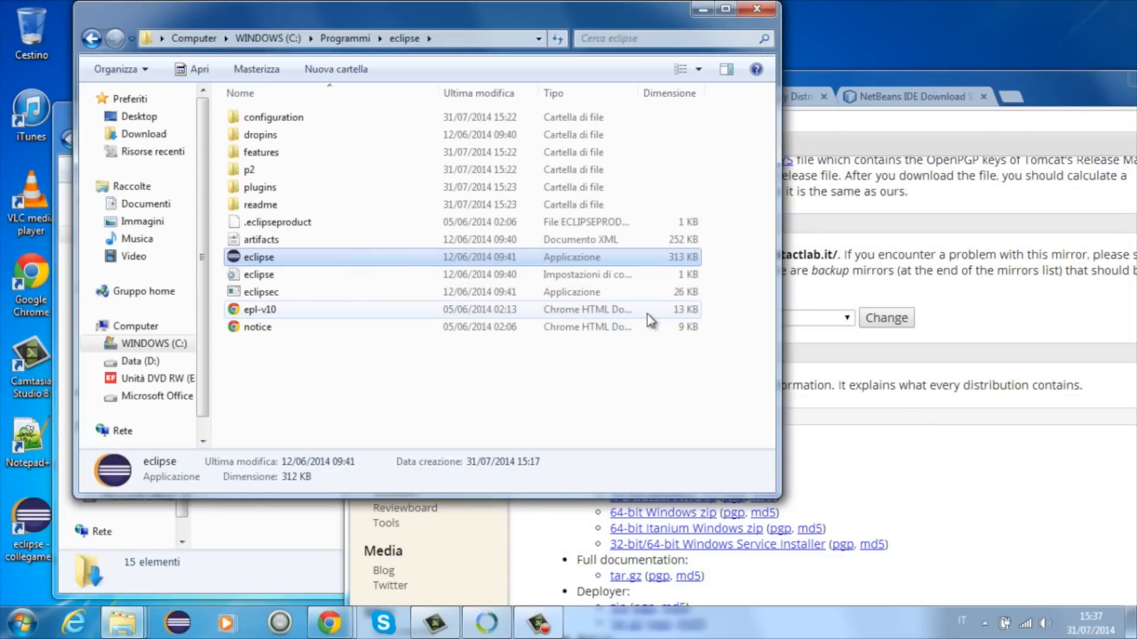